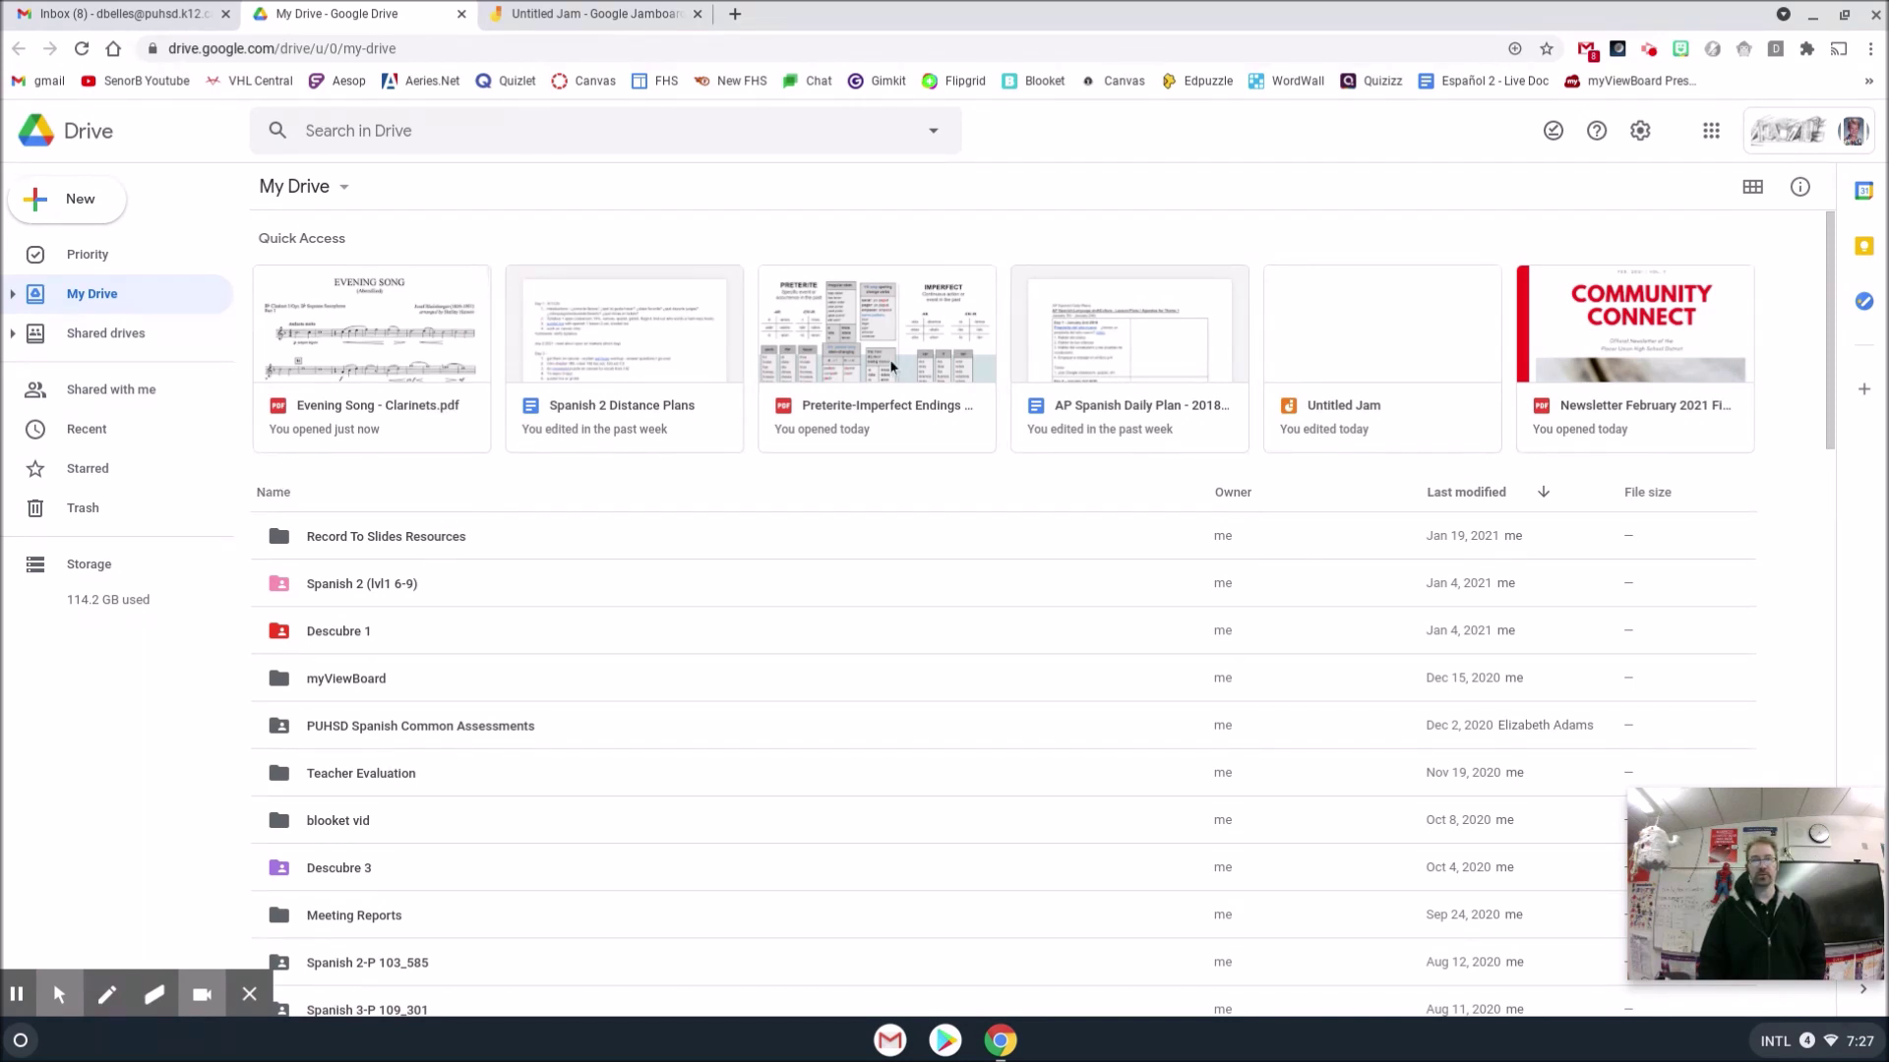
- Open Evening Song - Clarinets.pdf, zoom to 80%, and screenshot the whole of page 1
{"action": "left_click", "coordinate": [393, 367]}
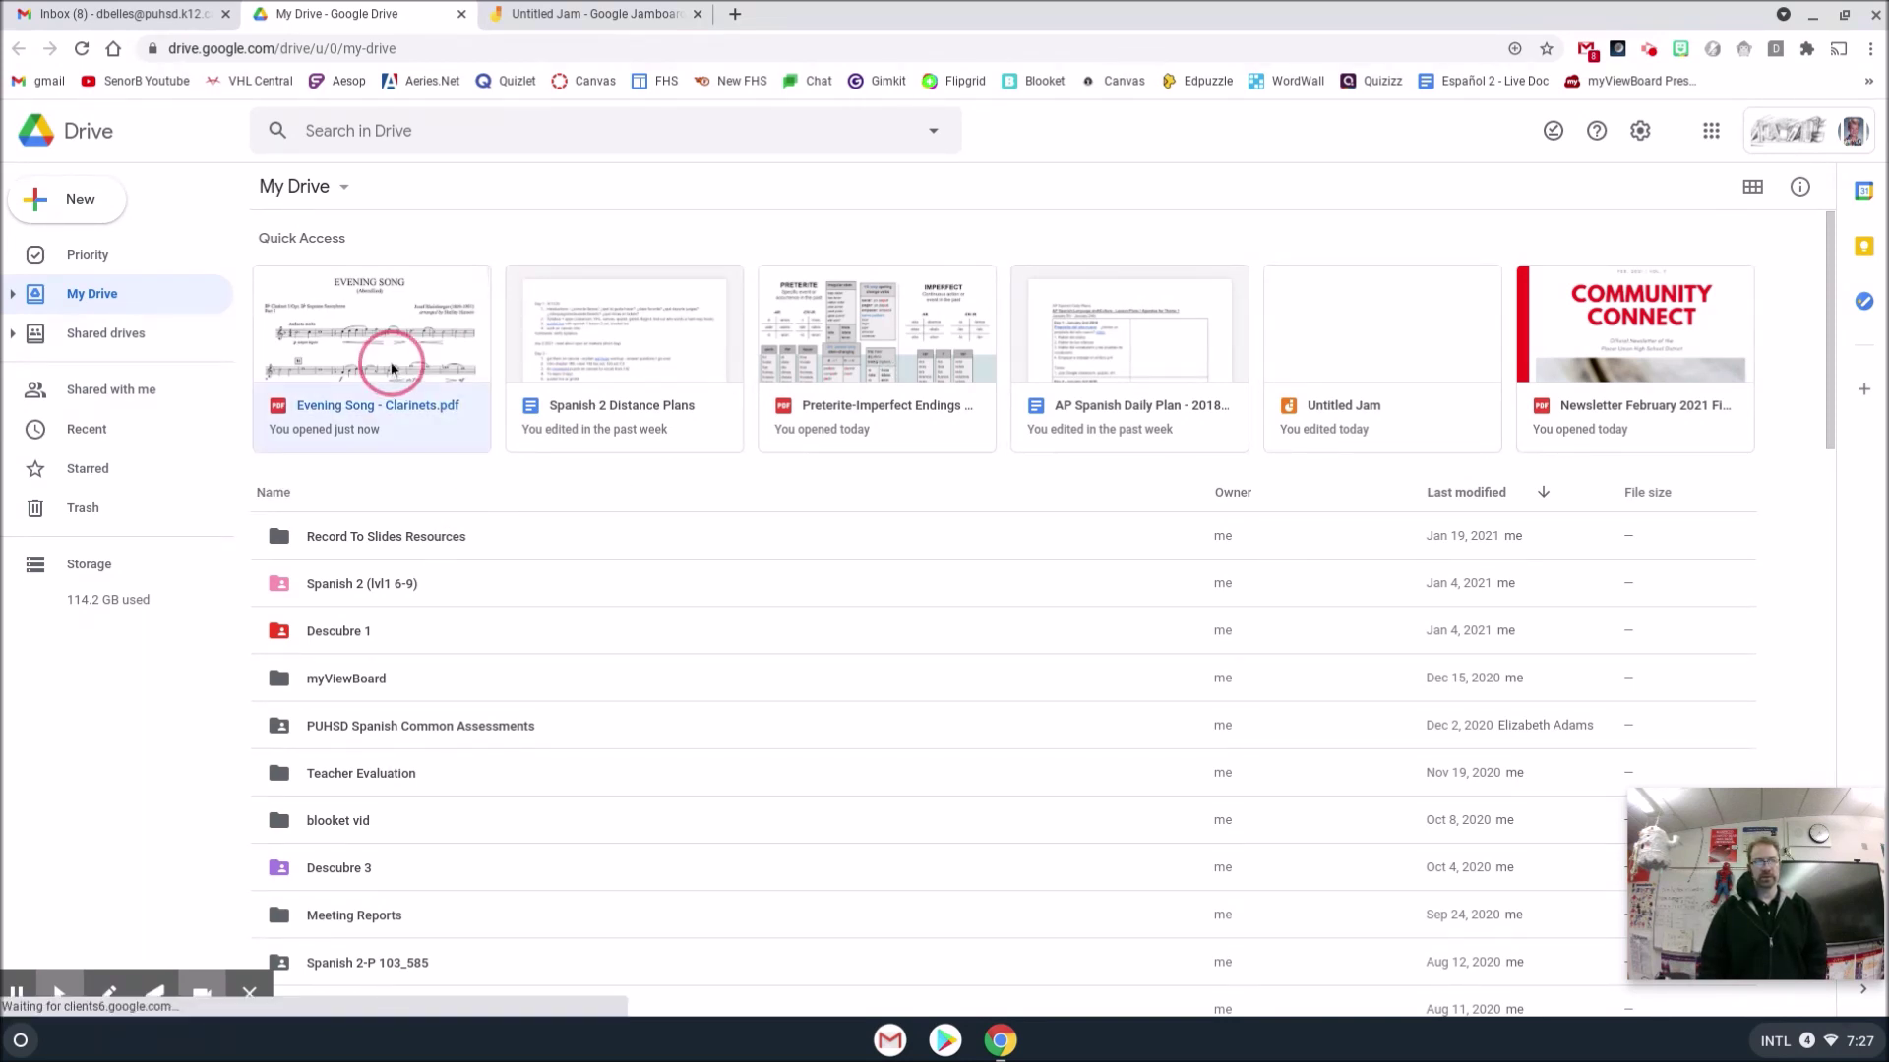
{"action": "scroll", "coordinate": [939, 499], "scroll_direction": "down", "scroll_amount": 10}
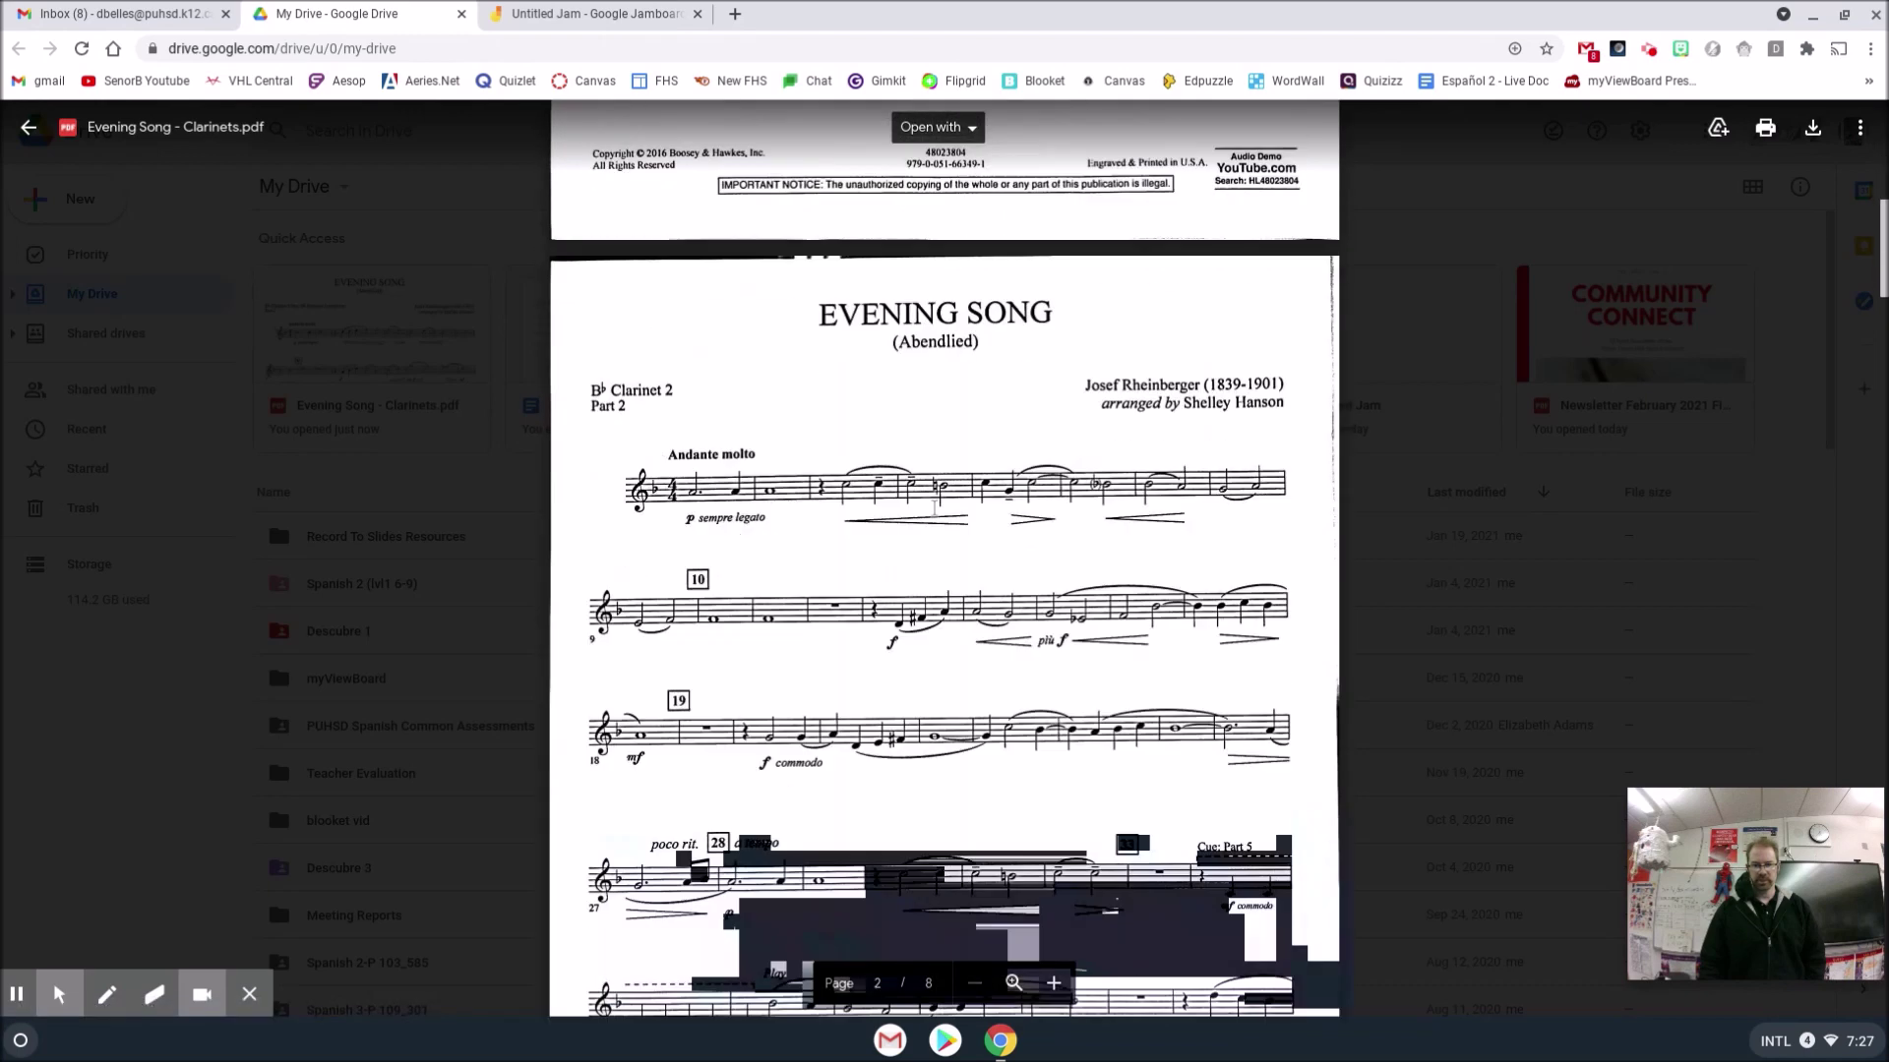
{"action": "scroll", "coordinate": [939, 498], "scroll_direction": "up", "scroll_amount": 5}
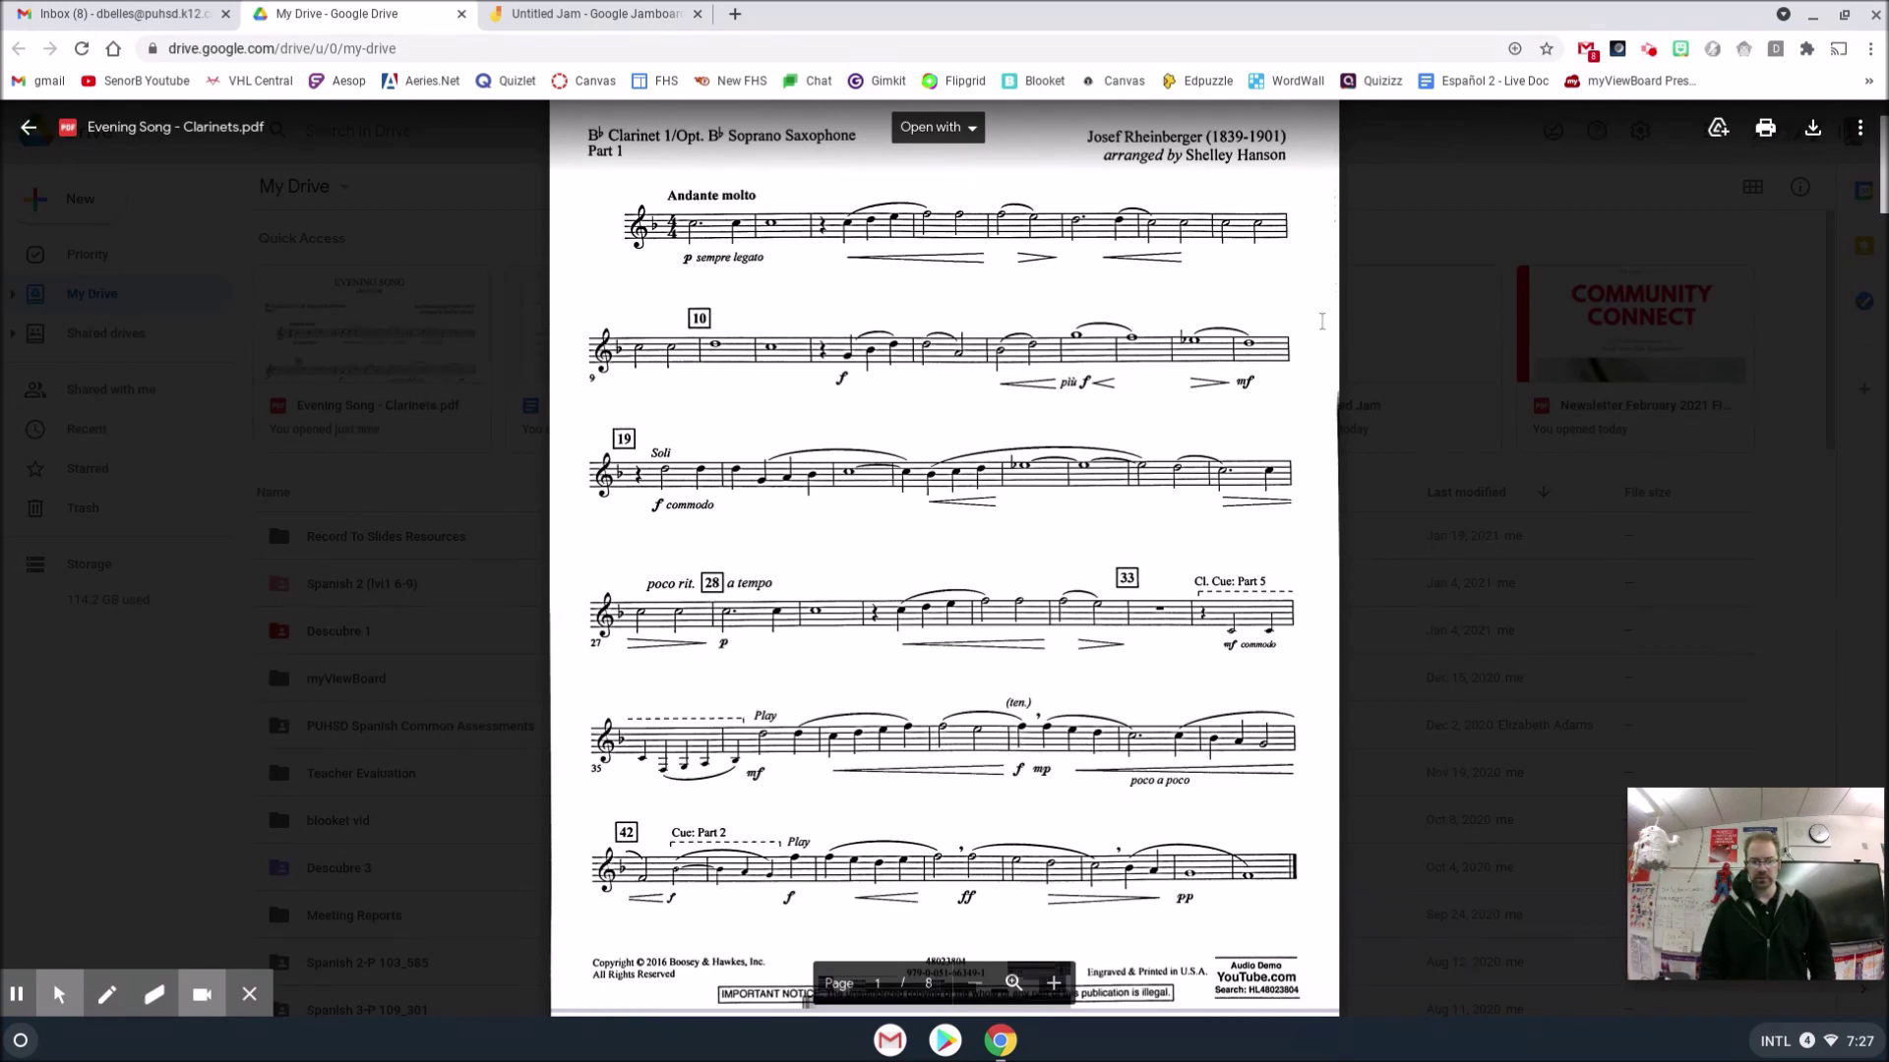
{"action": "key", "text": "ctrl+minus"}
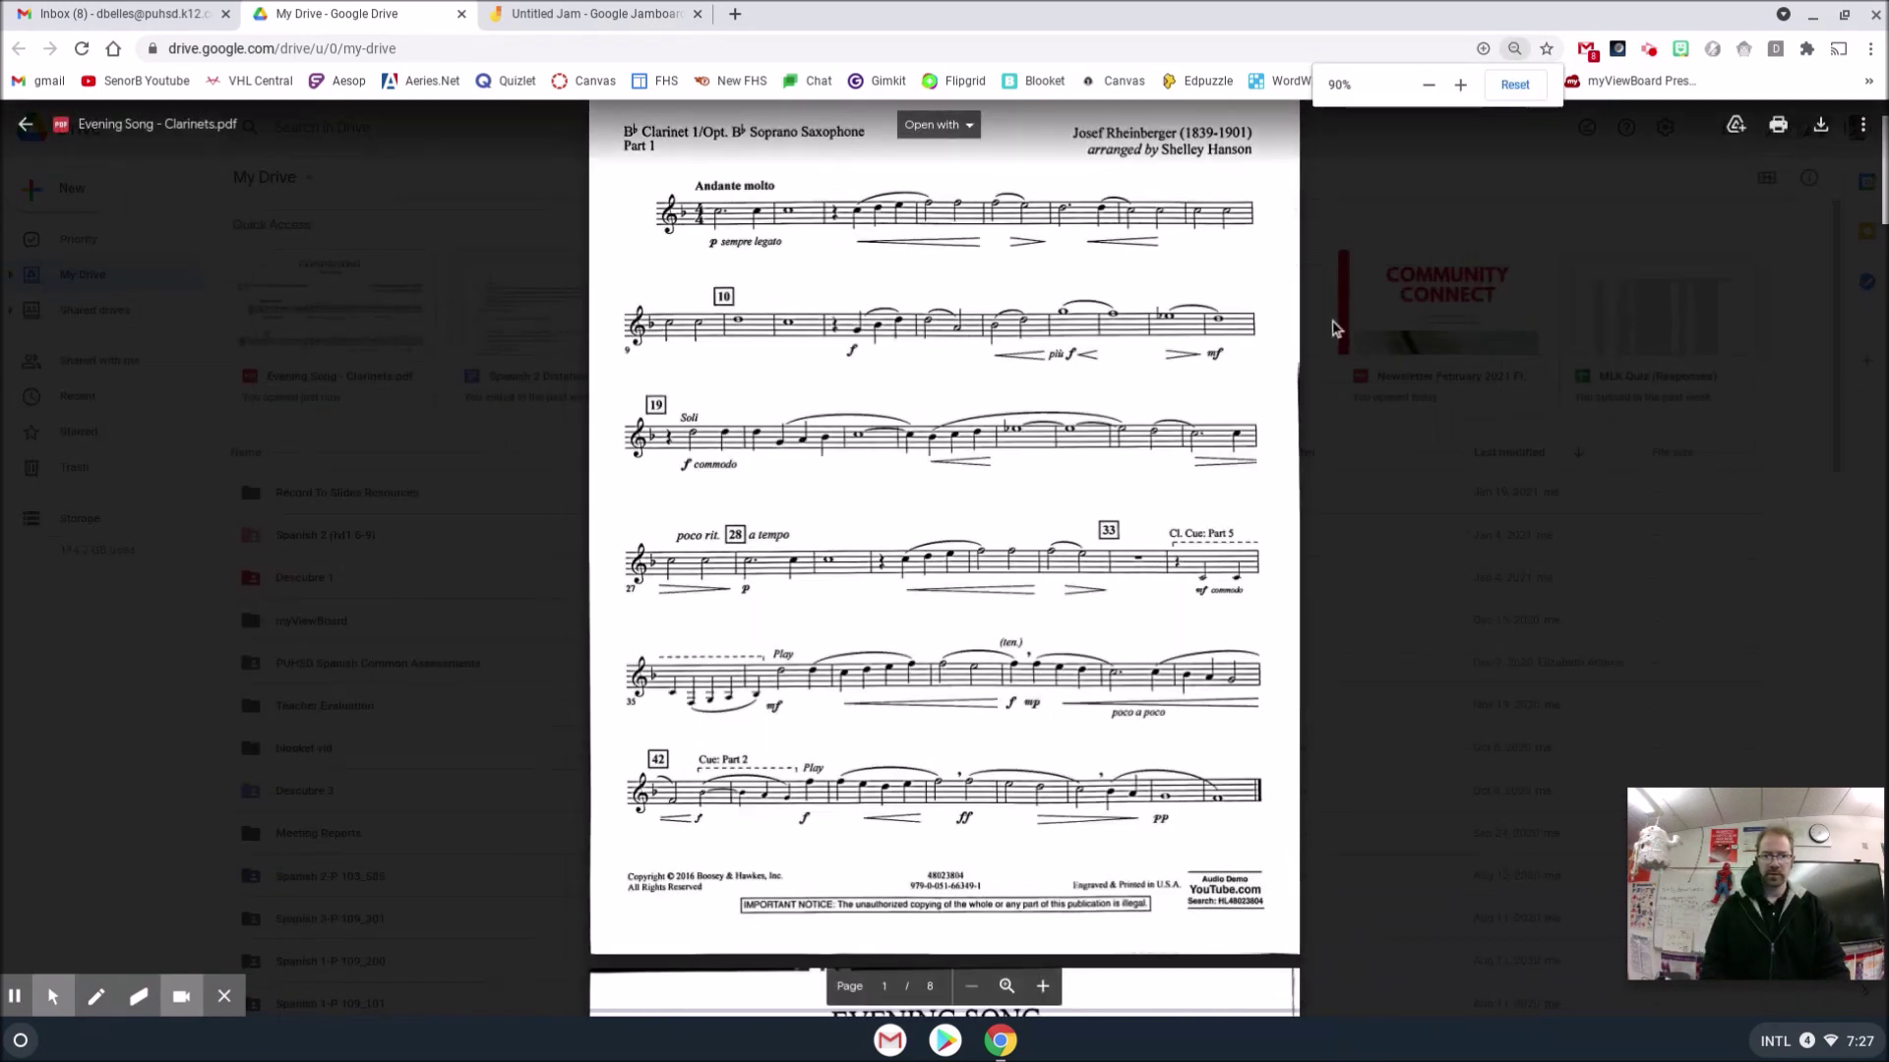
{"action": "key", "text": "ctrl+minus"}
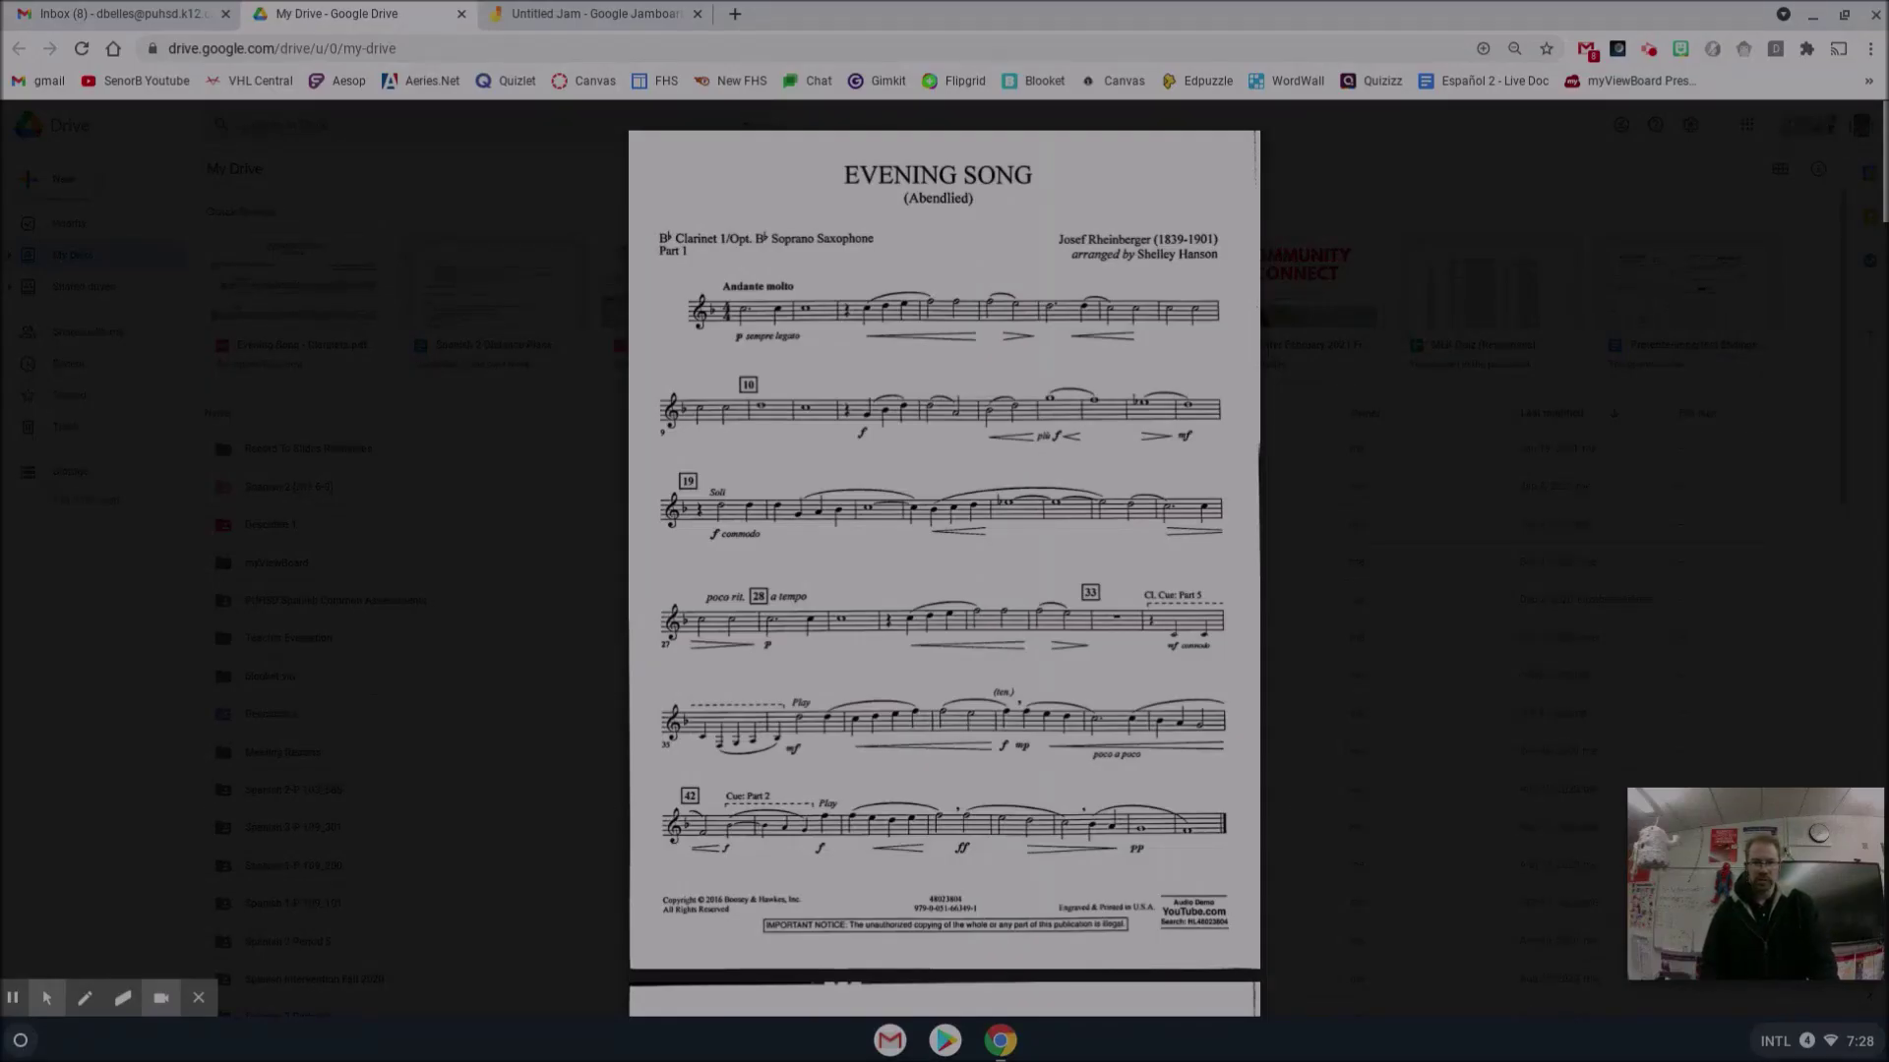
{"action": "left_click_drag", "start_coordinate": [637, 142], "coordinate": [1248, 959]}
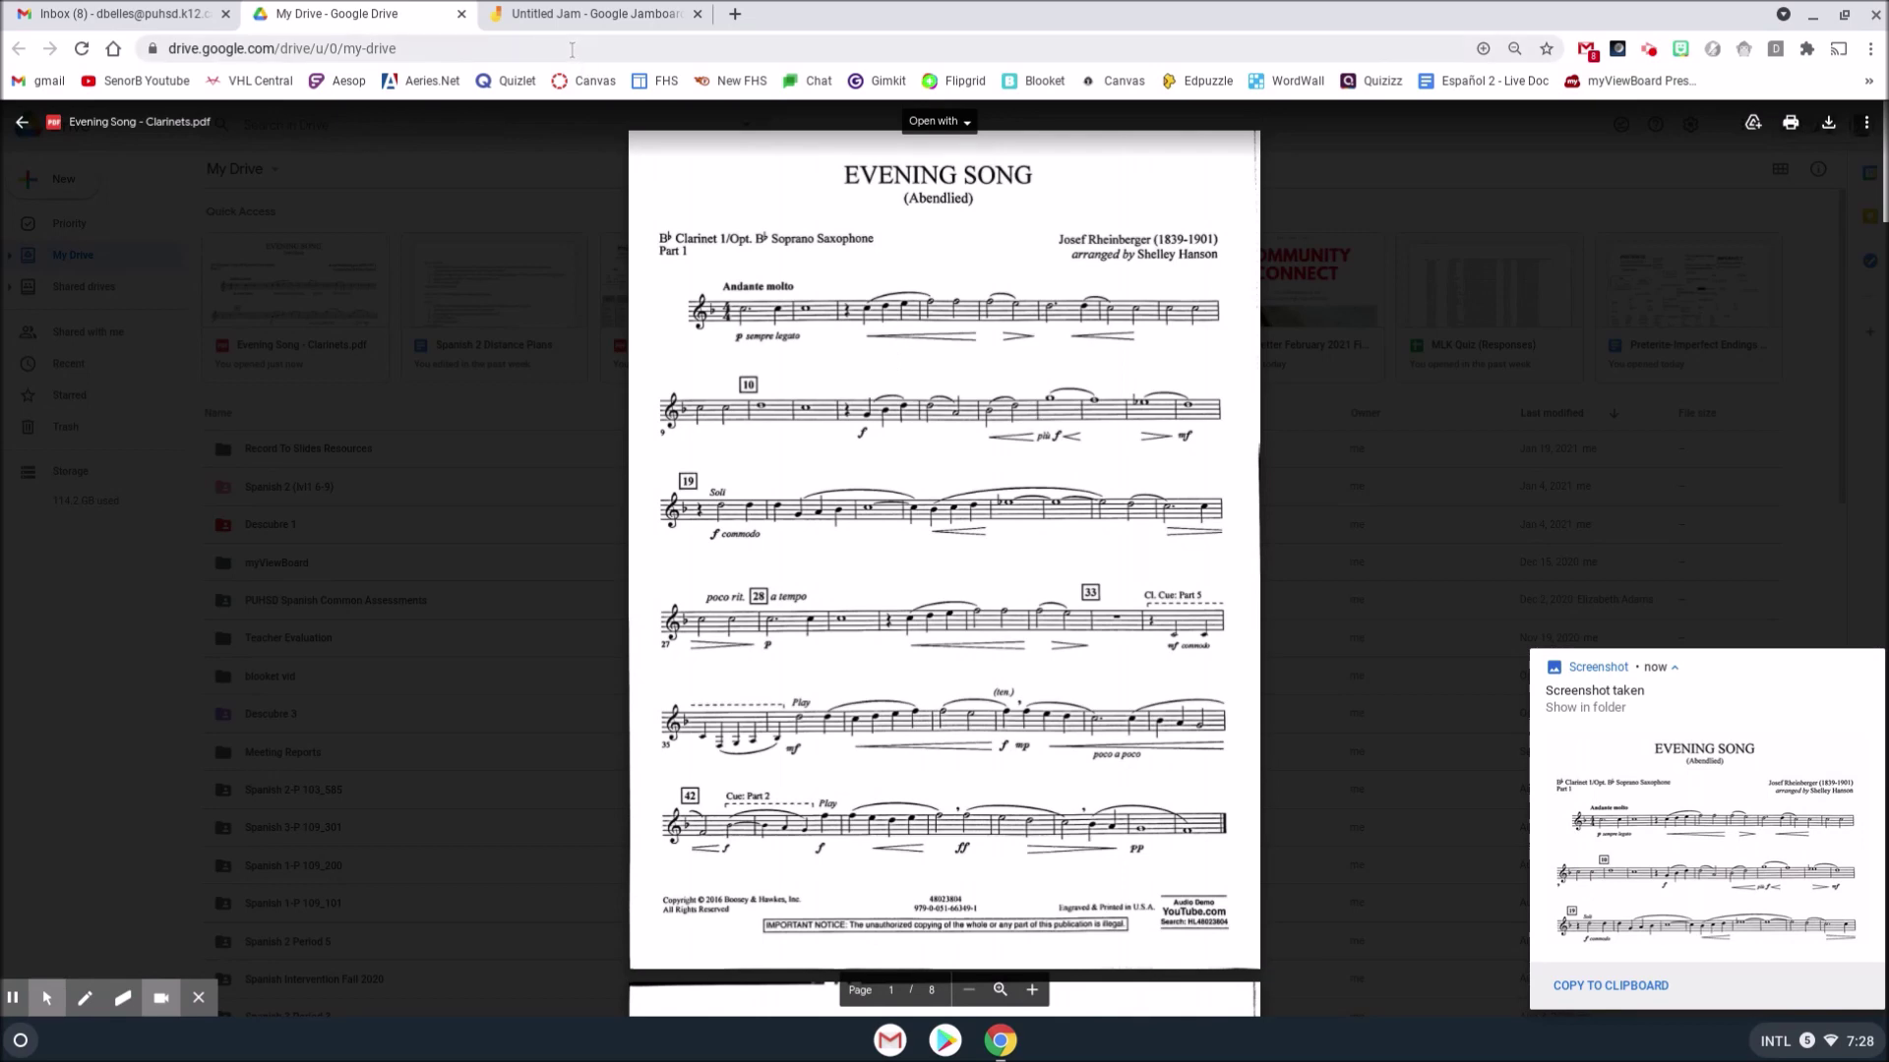
{"action": "left_click", "coordinate": [566, 6]}
- Set the newest Downloads screenshot, Evening Song page 1, as frame 1's background image
{"action": "left_click", "coordinate": [264, 220]}
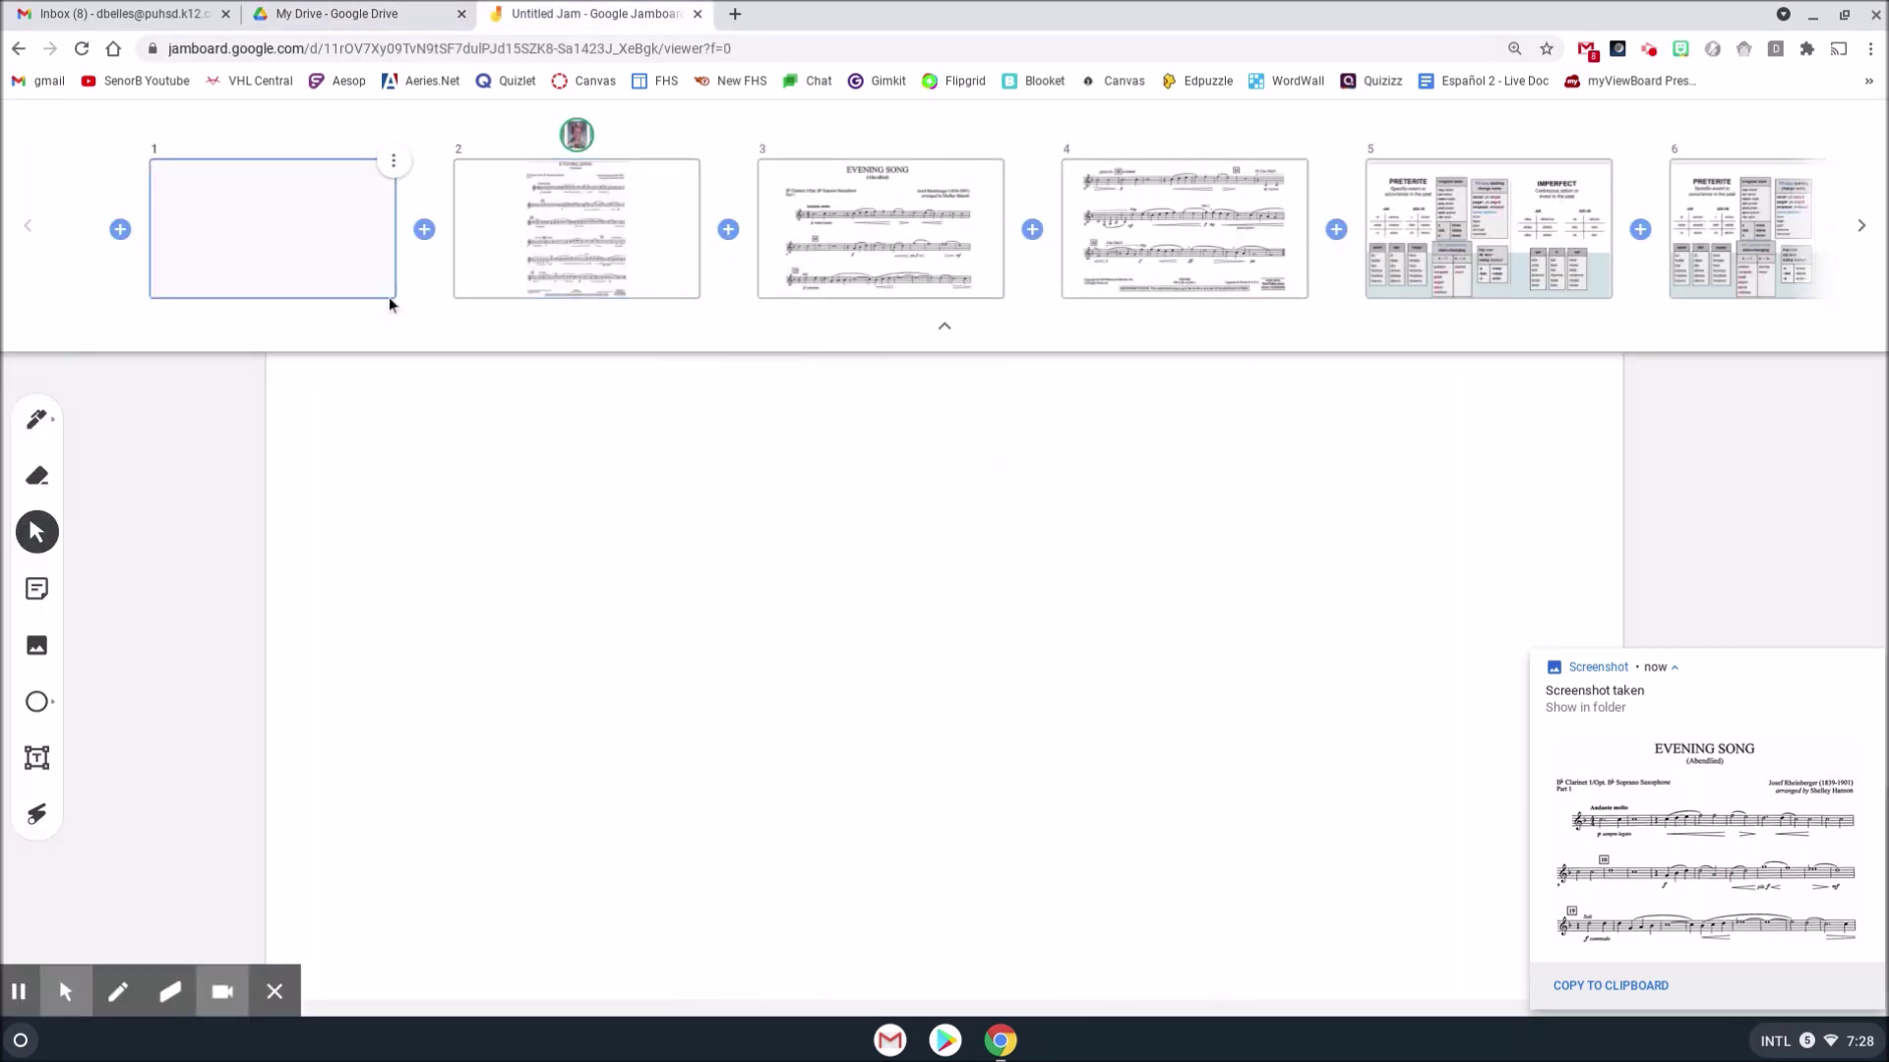
{"action": "left_click", "coordinate": [944, 326]}
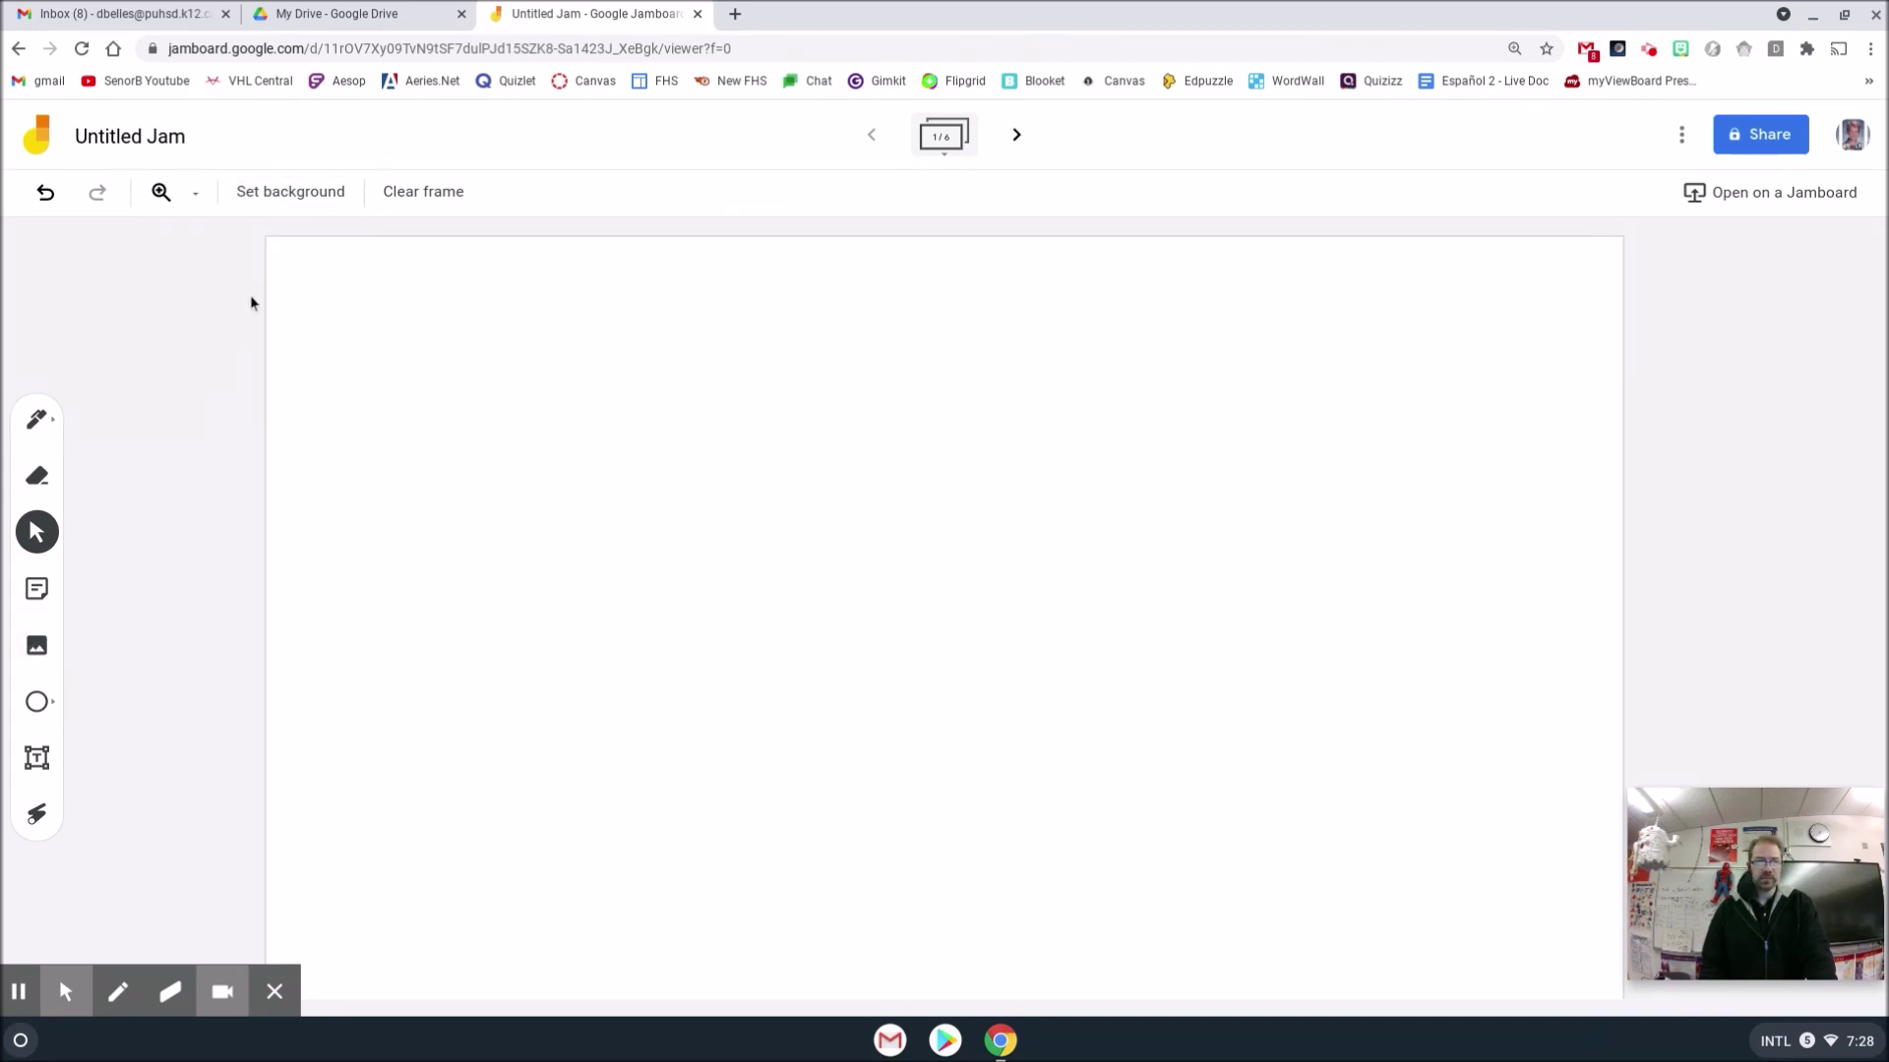
{"action": "left_click", "coordinate": [282, 200]}
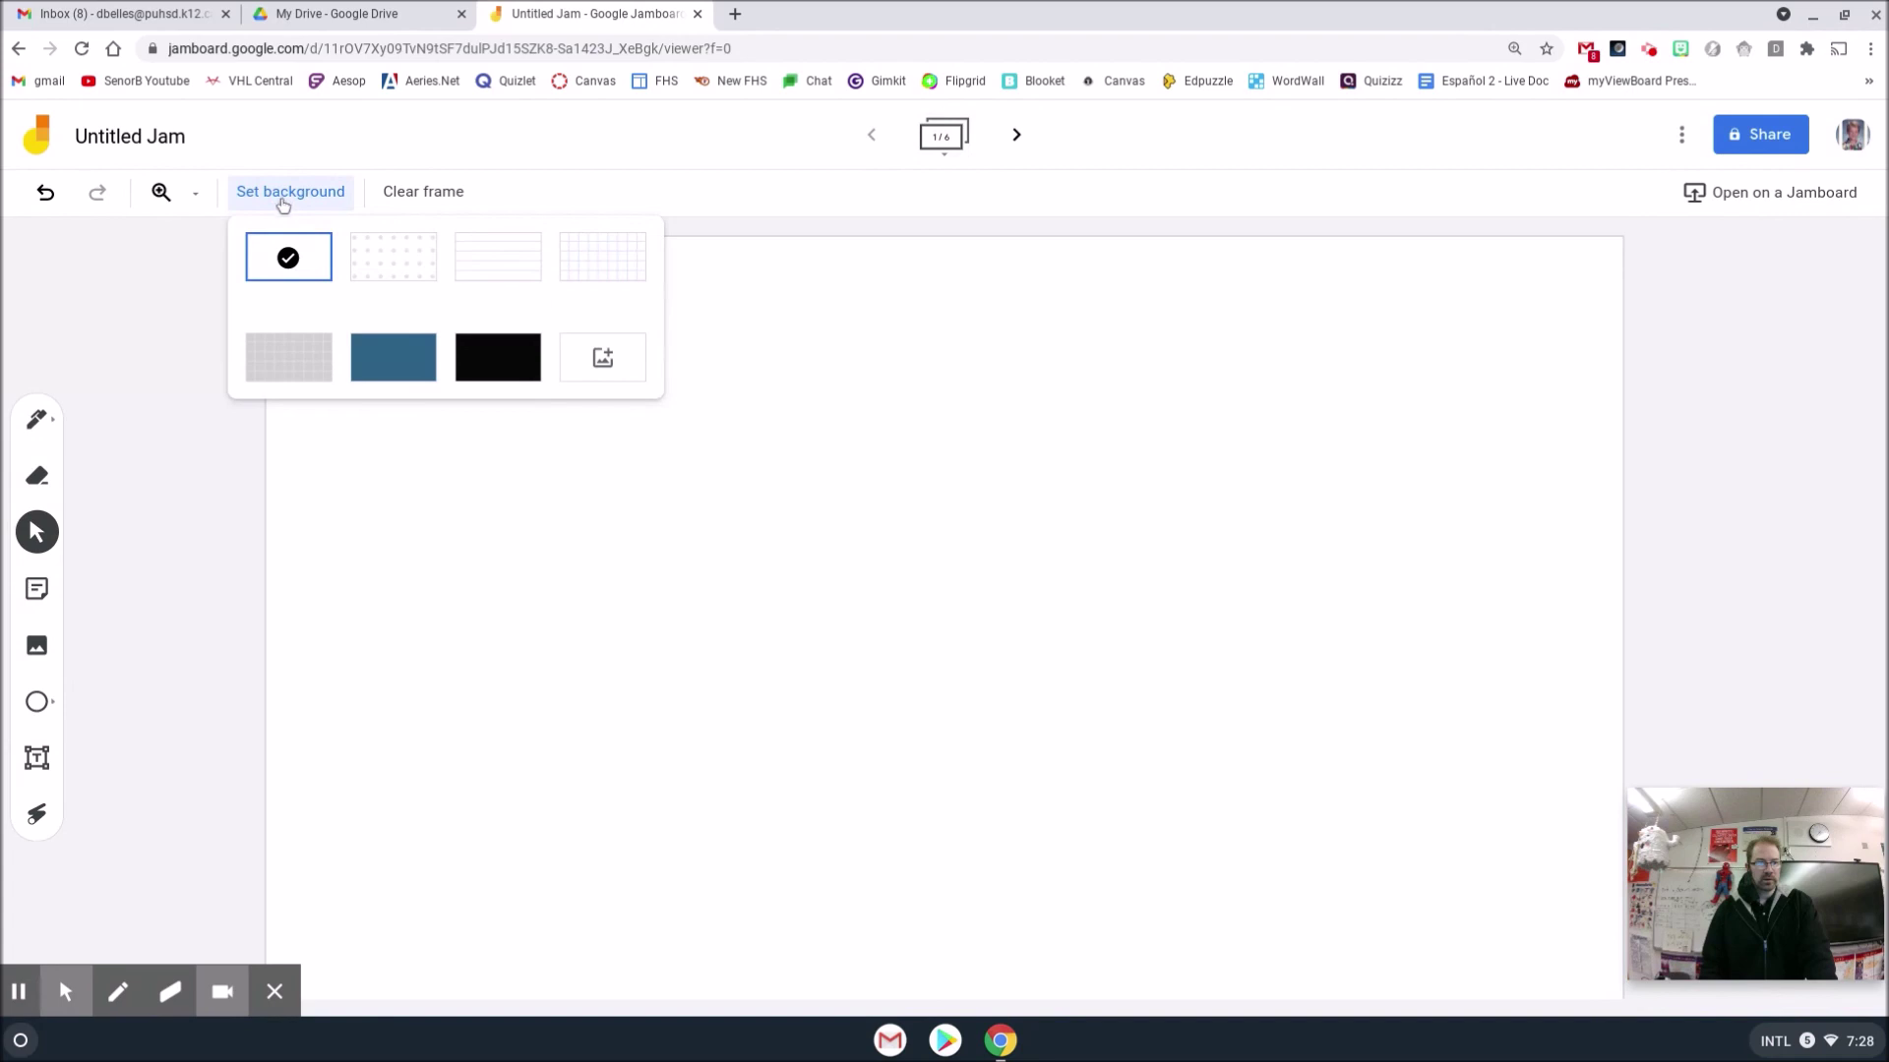
{"action": "left_click", "coordinate": [597, 364]}
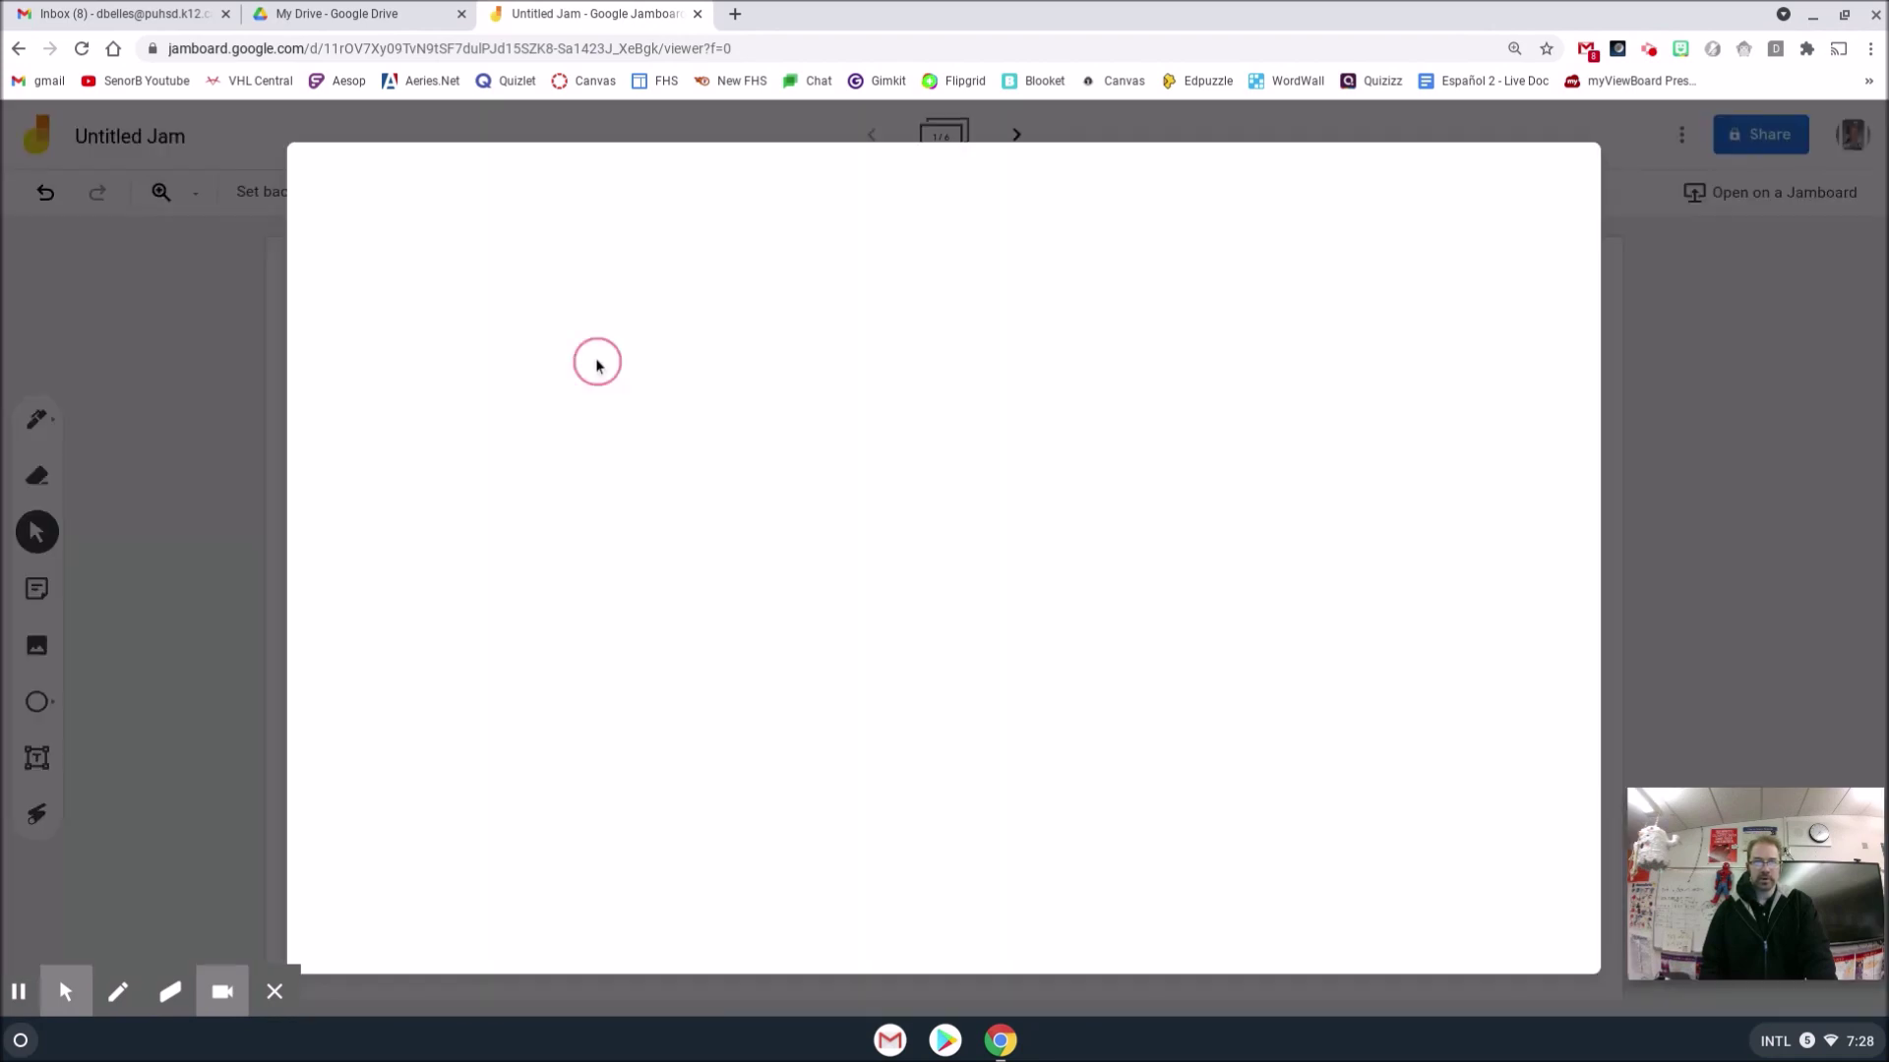
{"action": "left_click", "coordinate": [959, 703]}
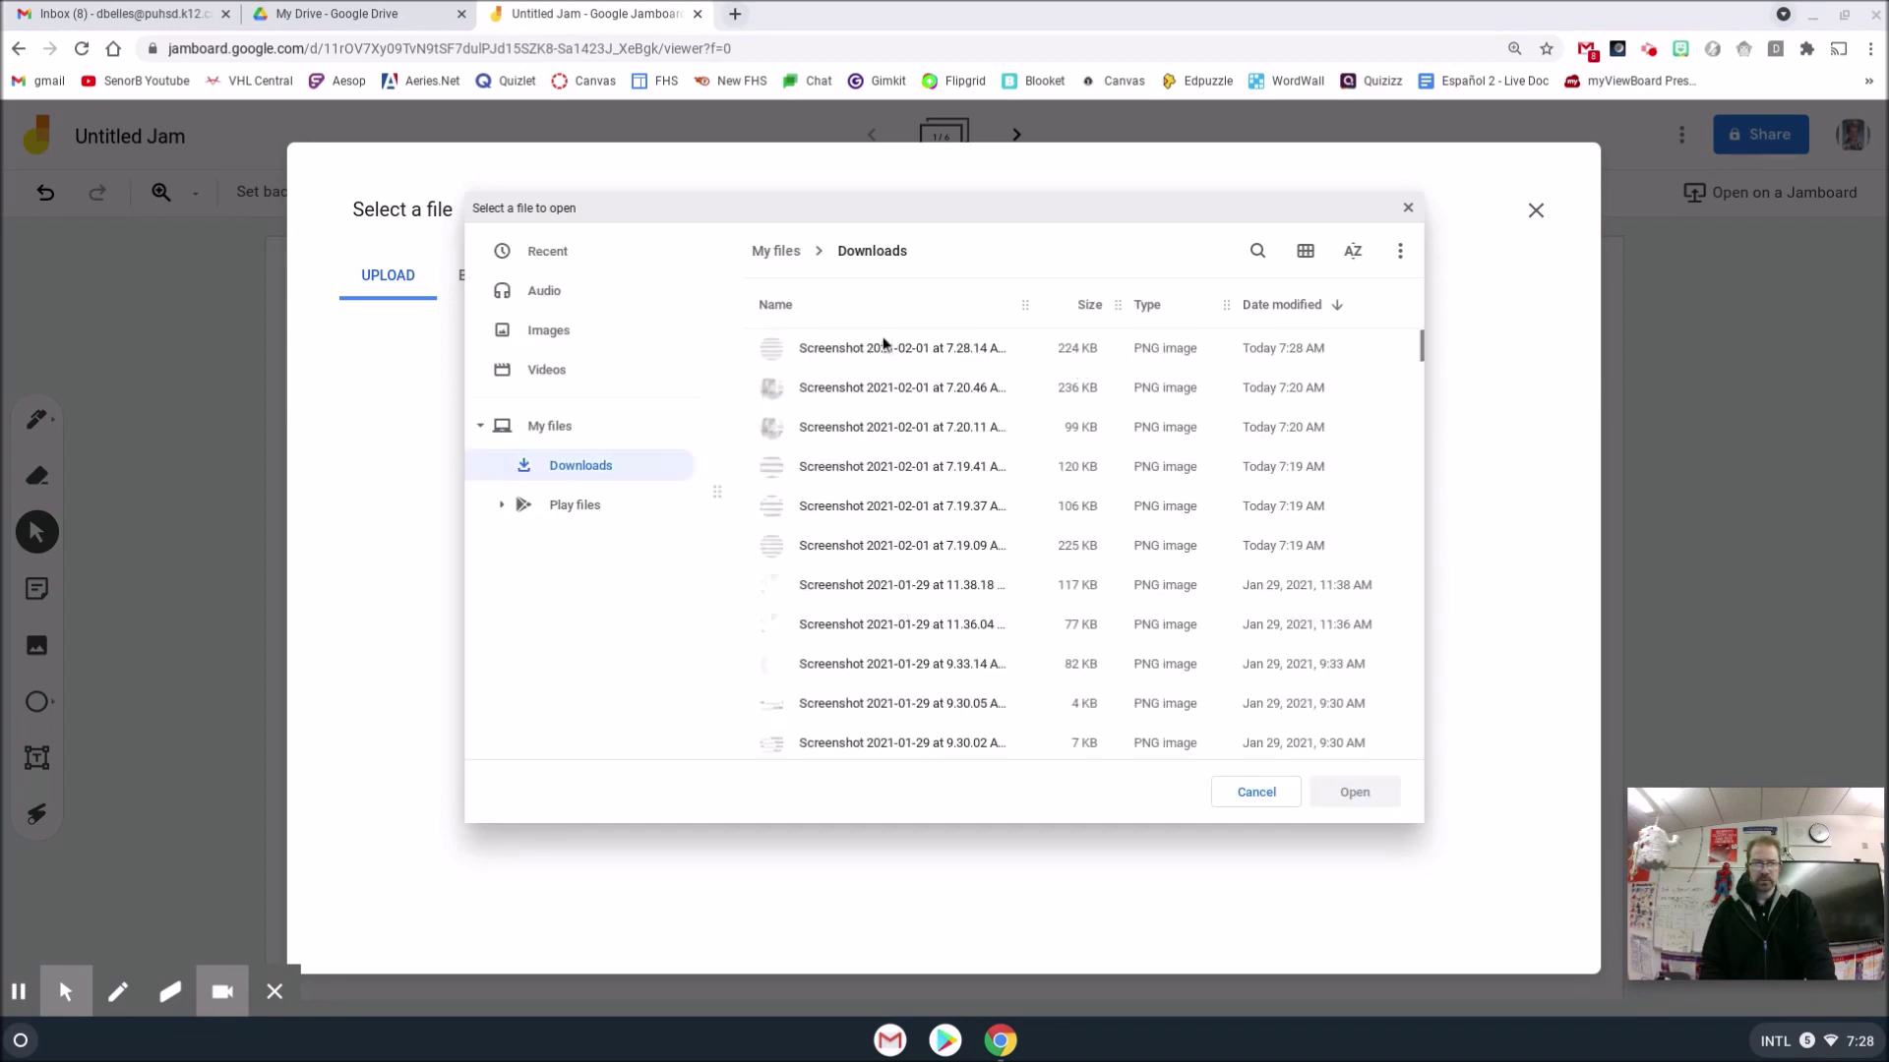
{"action": "left_click", "coordinate": [887, 352]}
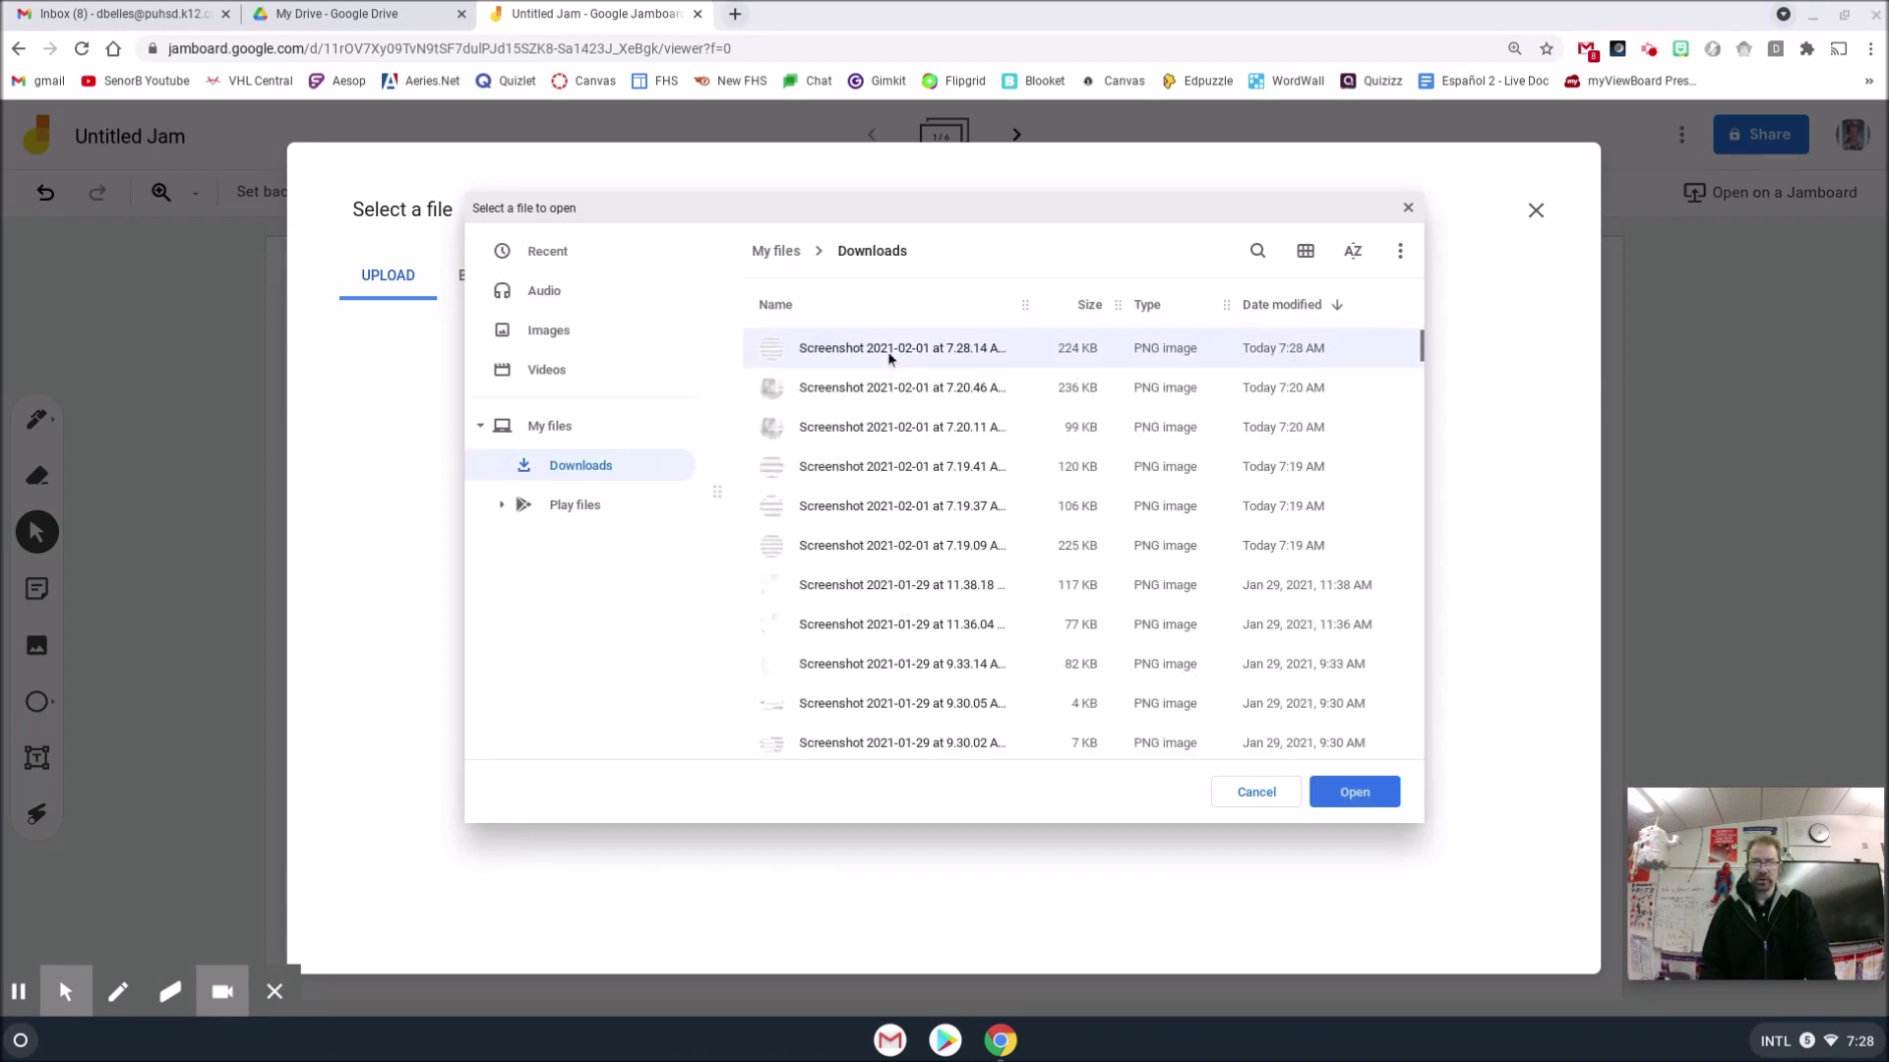
{"action": "left_click", "coordinate": [1355, 797]}
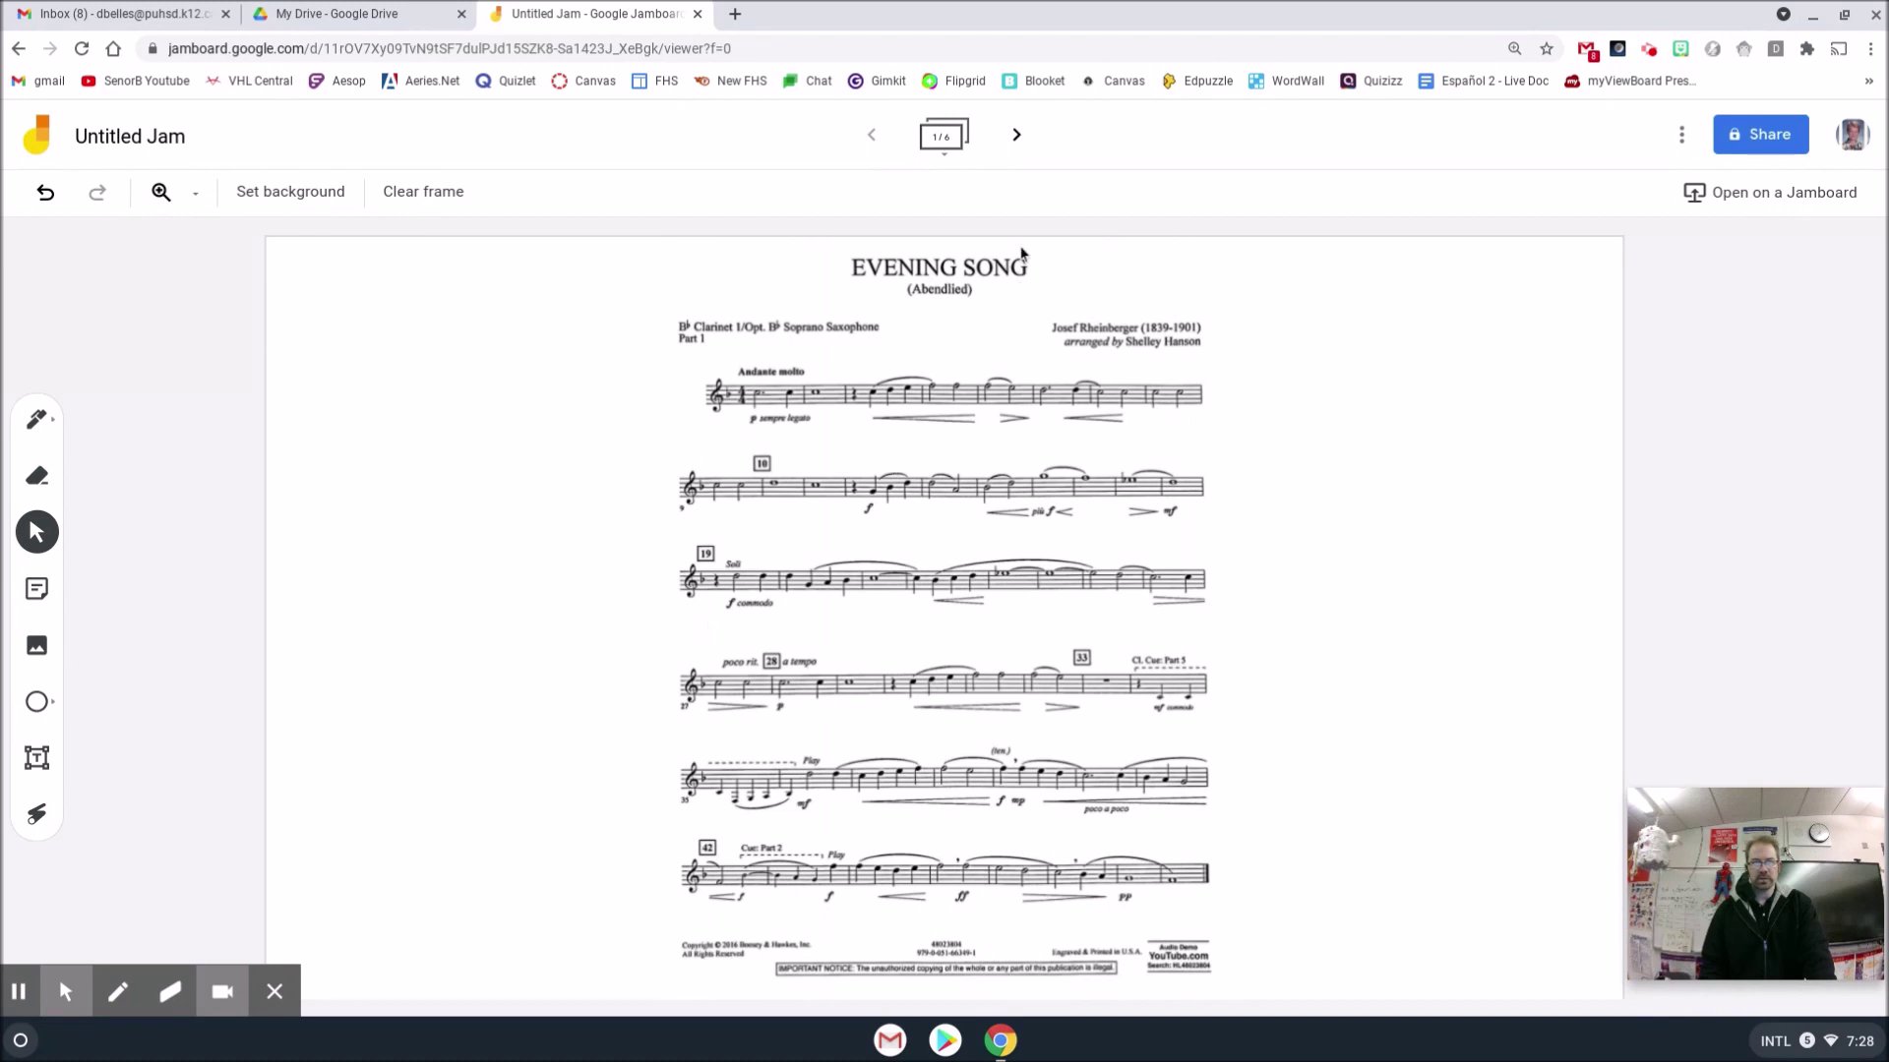
- Step forward to frame 4, which holds measures 27 to the end
{"action": "left_click", "coordinate": [1017, 138]}
{"action": "left_click", "coordinate": [1017, 138]}
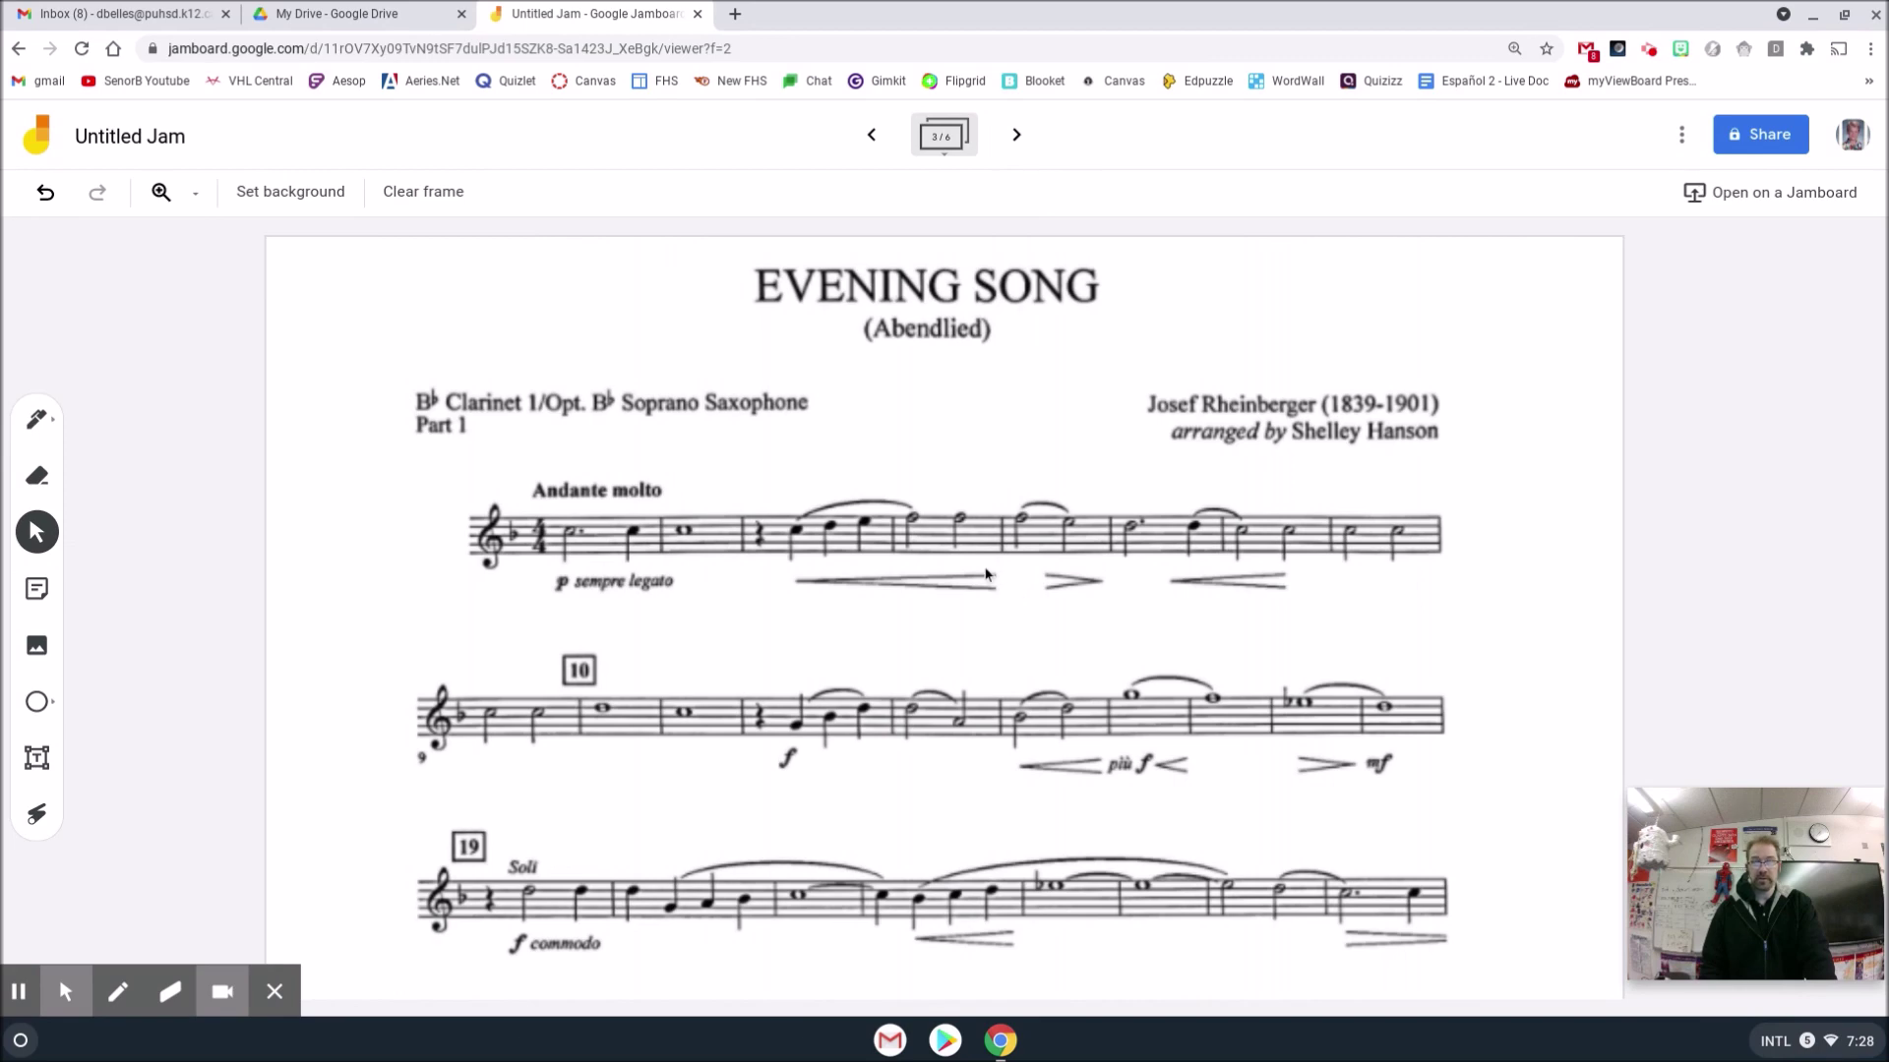
{"action": "left_click", "coordinate": [1017, 135]}
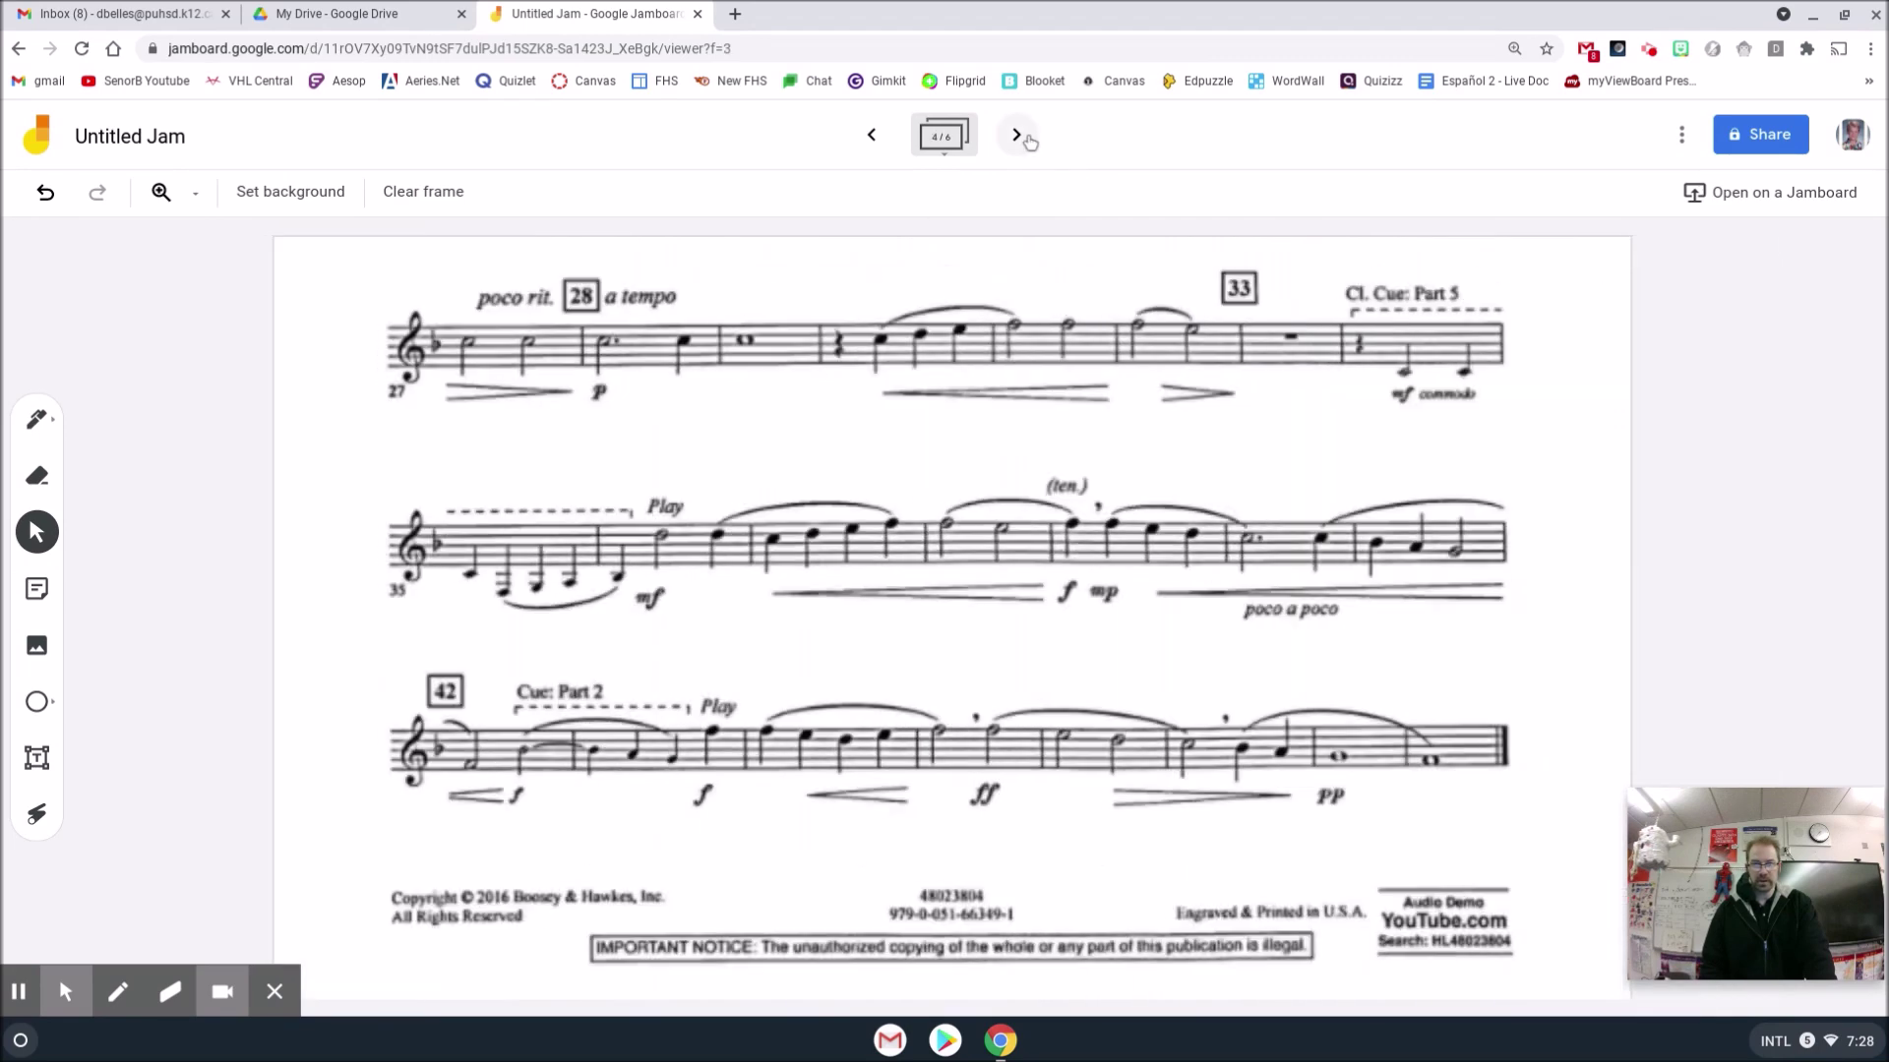
{"action": "left_click", "coordinate": [872, 134]}
{"action": "left_click", "coordinate": [1016, 135]}
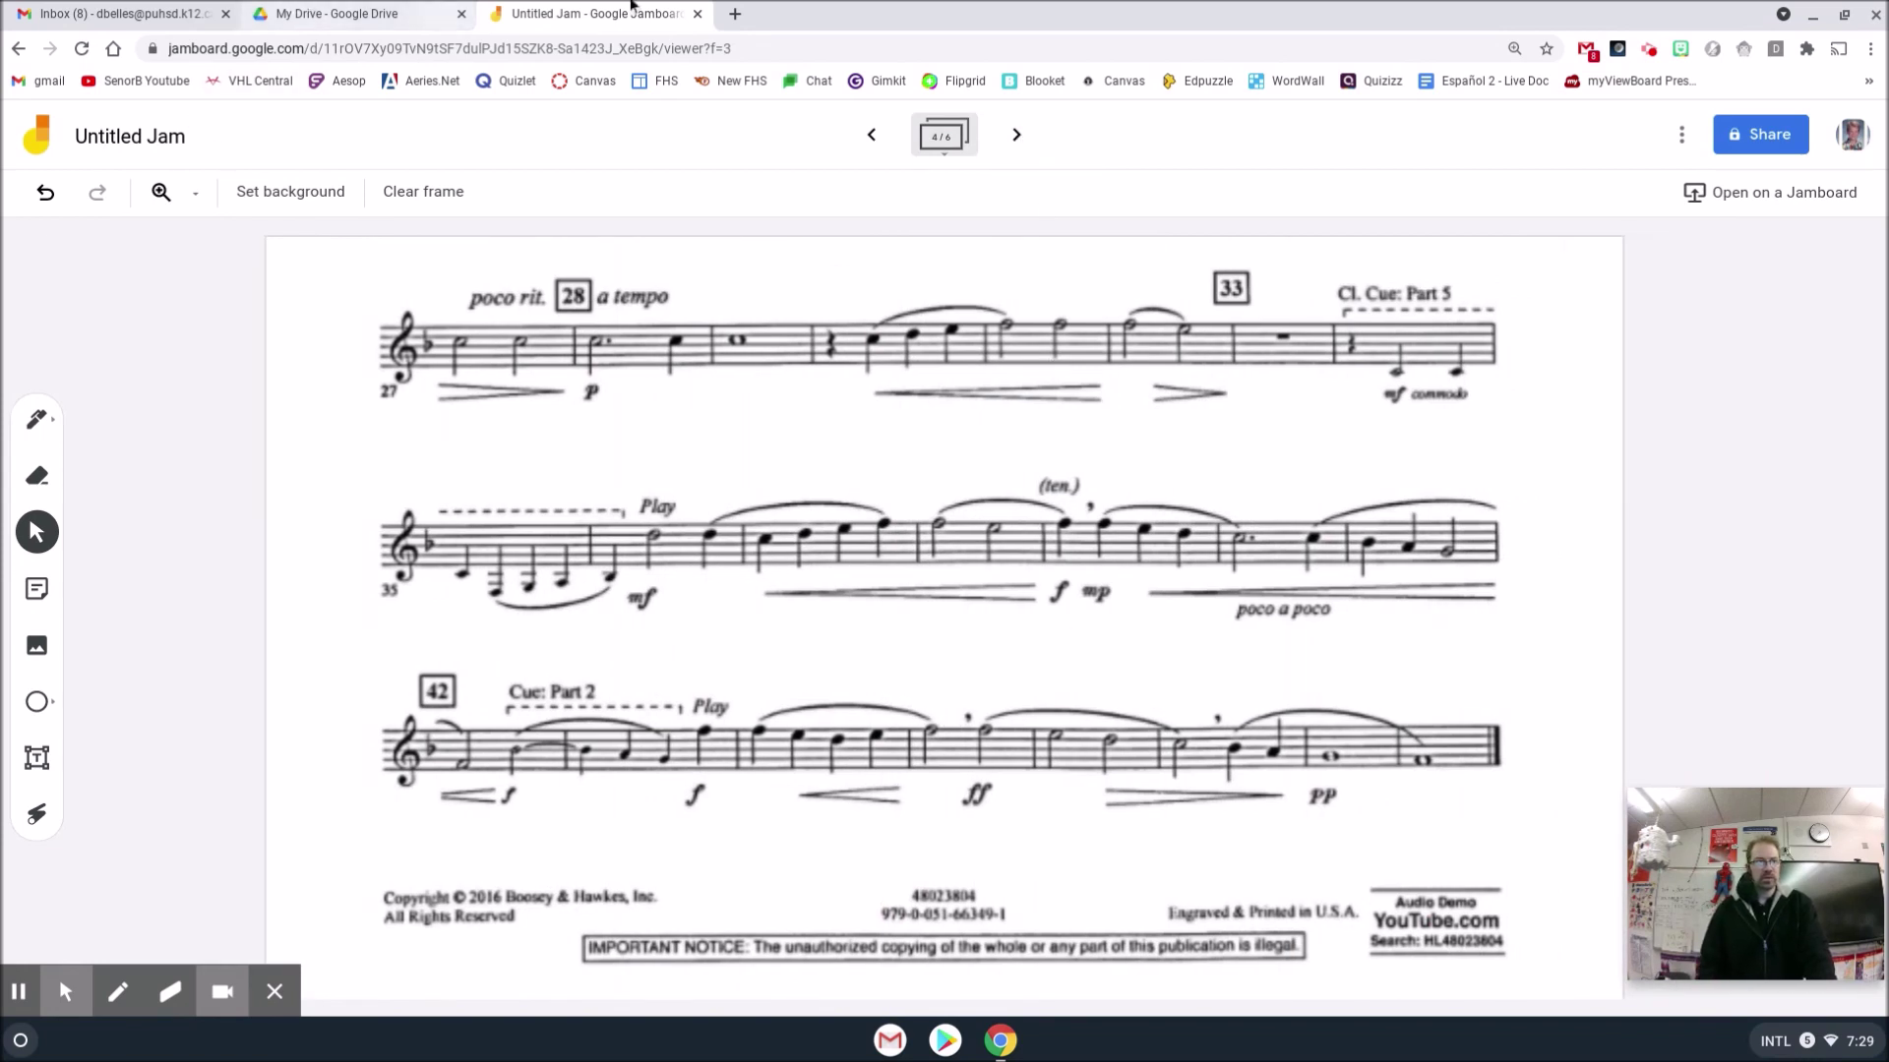
- Open the Preterite-Imperfect Endings Chart PDF, screenshot the whole chart, then view Jamboard frame 5
{"action": "left_click", "coordinate": [373, 12]}
{"action": "left_click", "coordinate": [361, 257]}
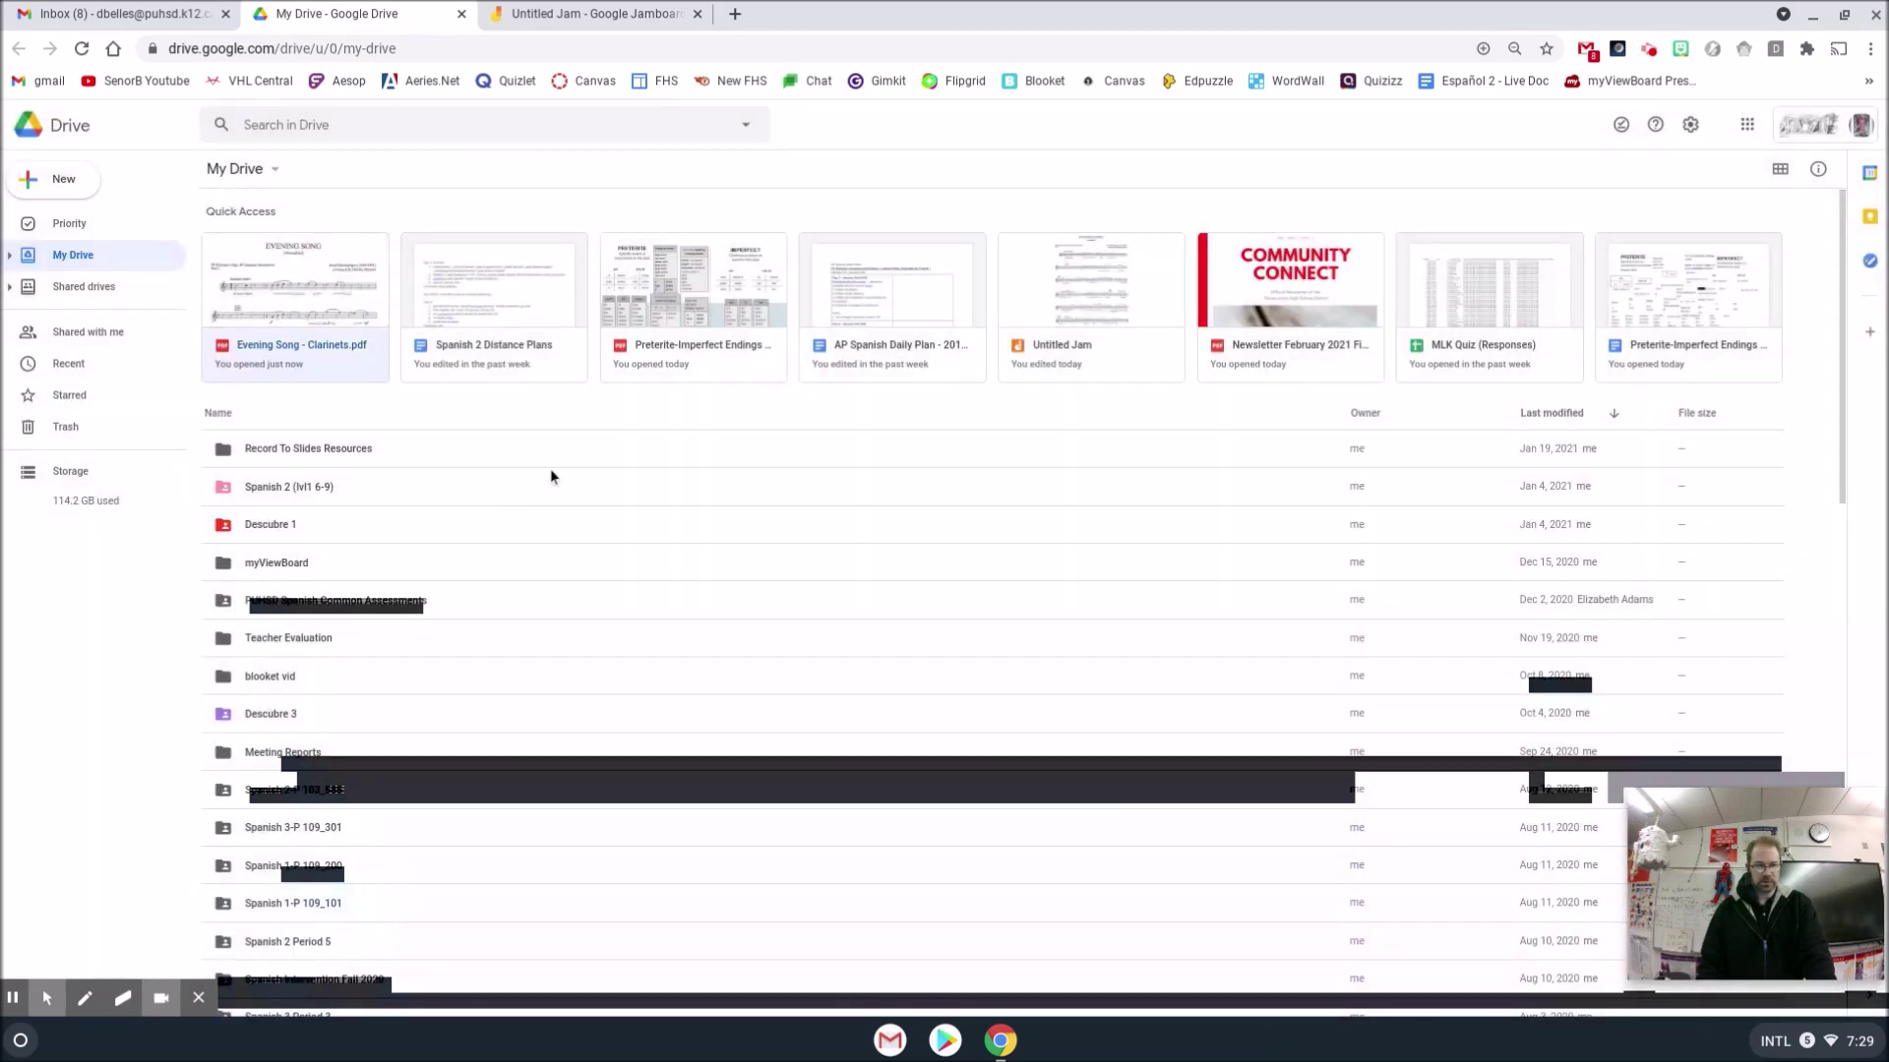
{"action": "left_click", "coordinate": [710, 325]}
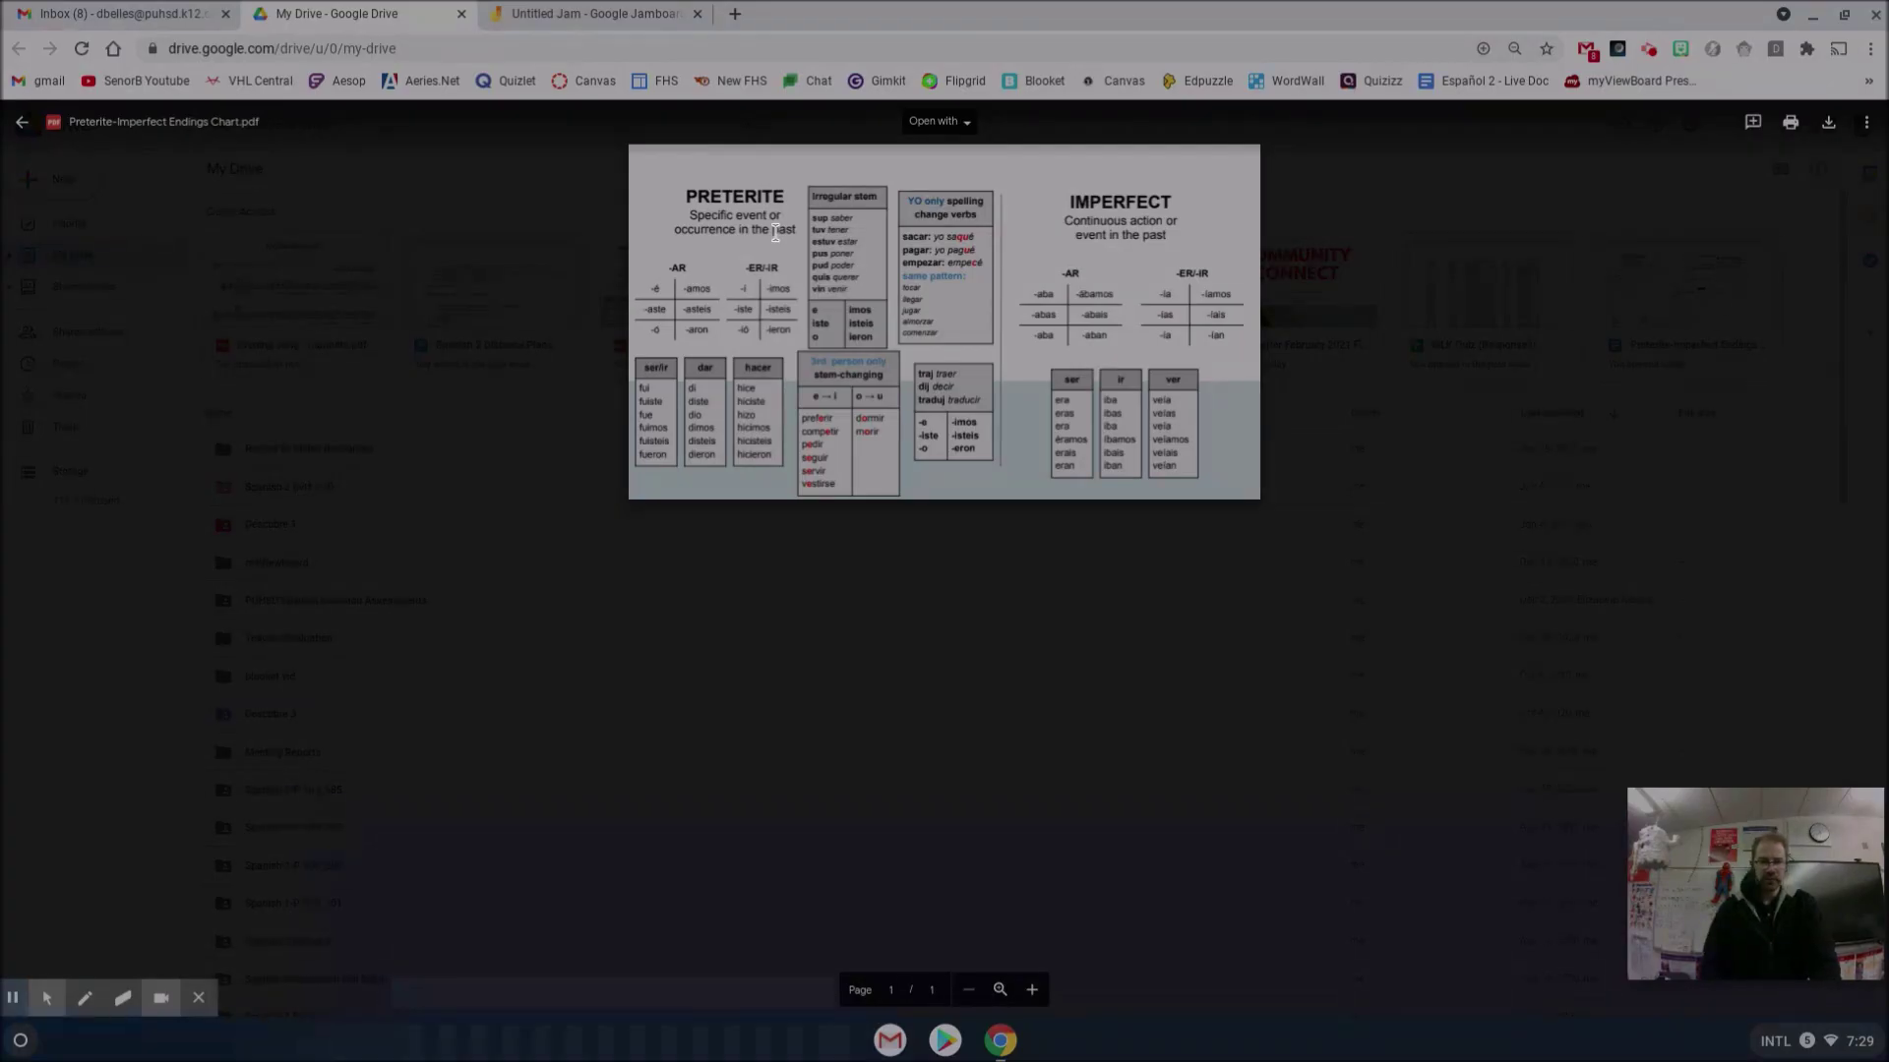
{"action": "left_click_drag", "start_coordinate": [628, 145], "coordinate": [1252, 495]}
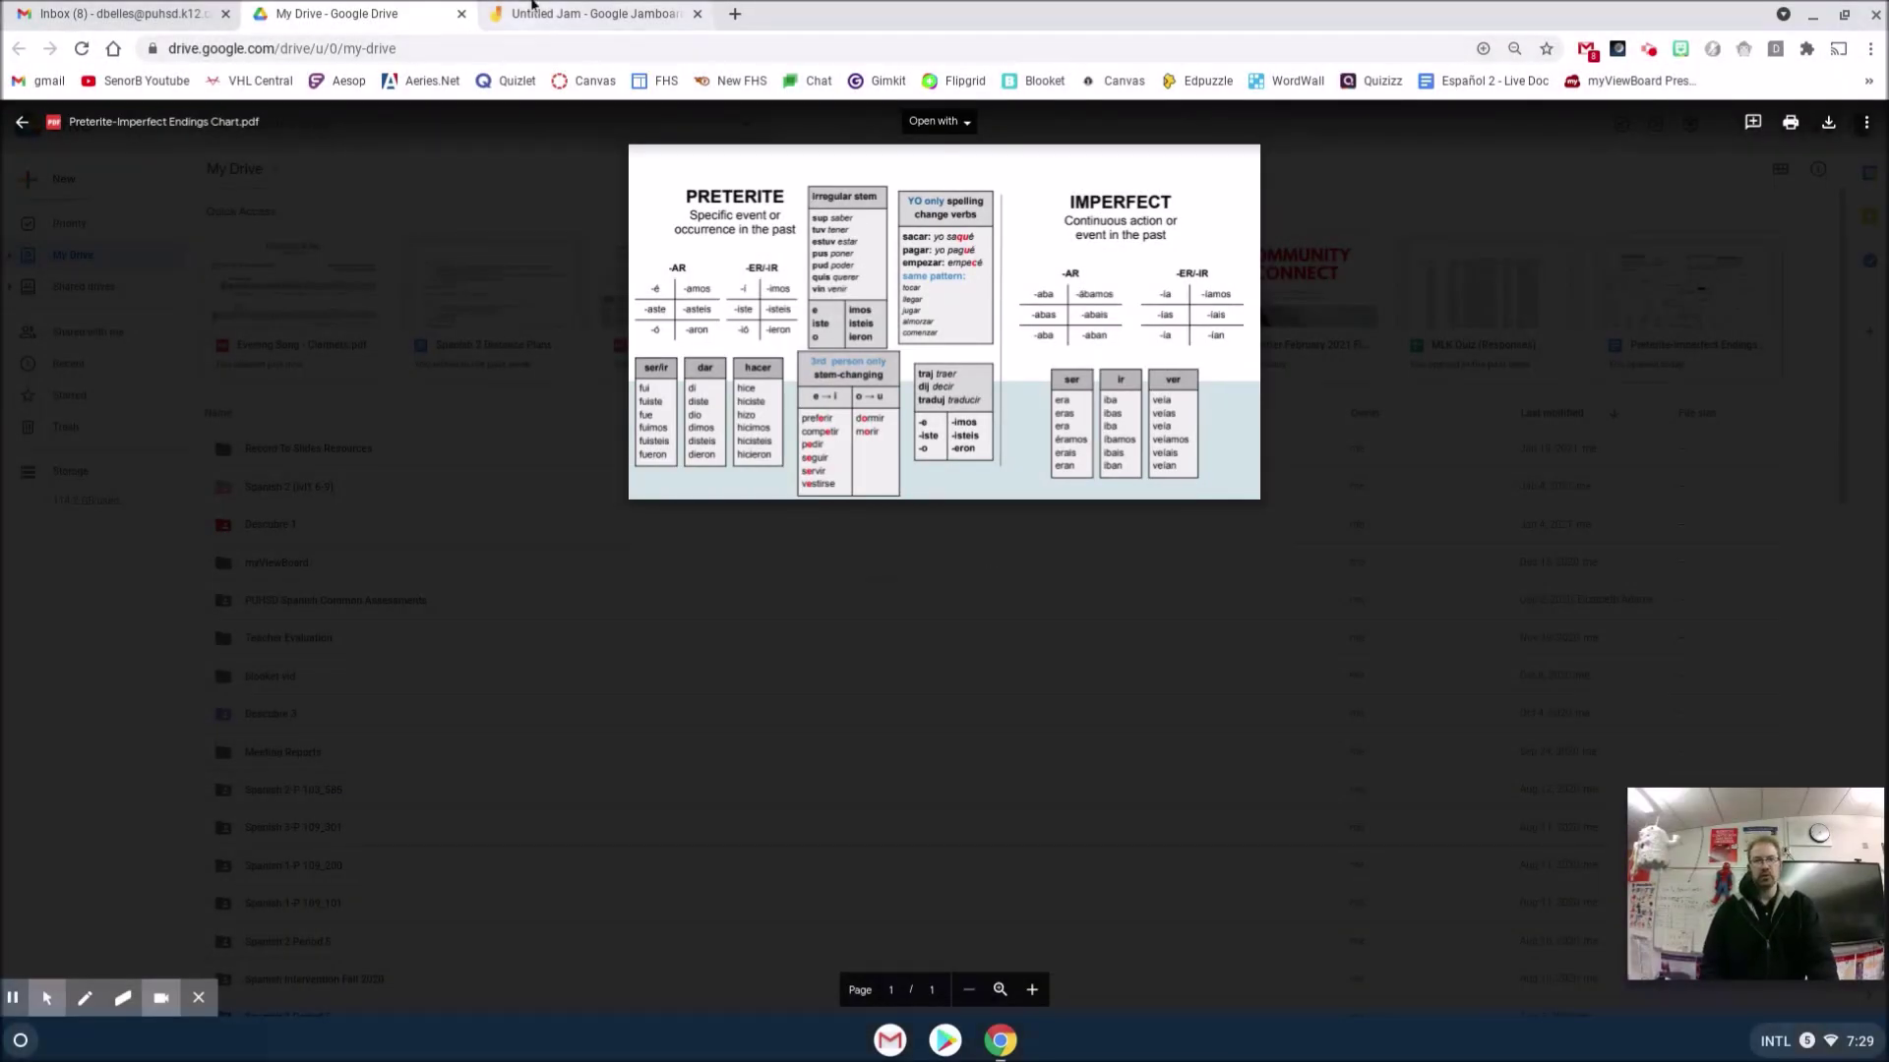
{"action": "left_click", "coordinate": [600, 11]}
{"action": "left_click", "coordinate": [1014, 137]}
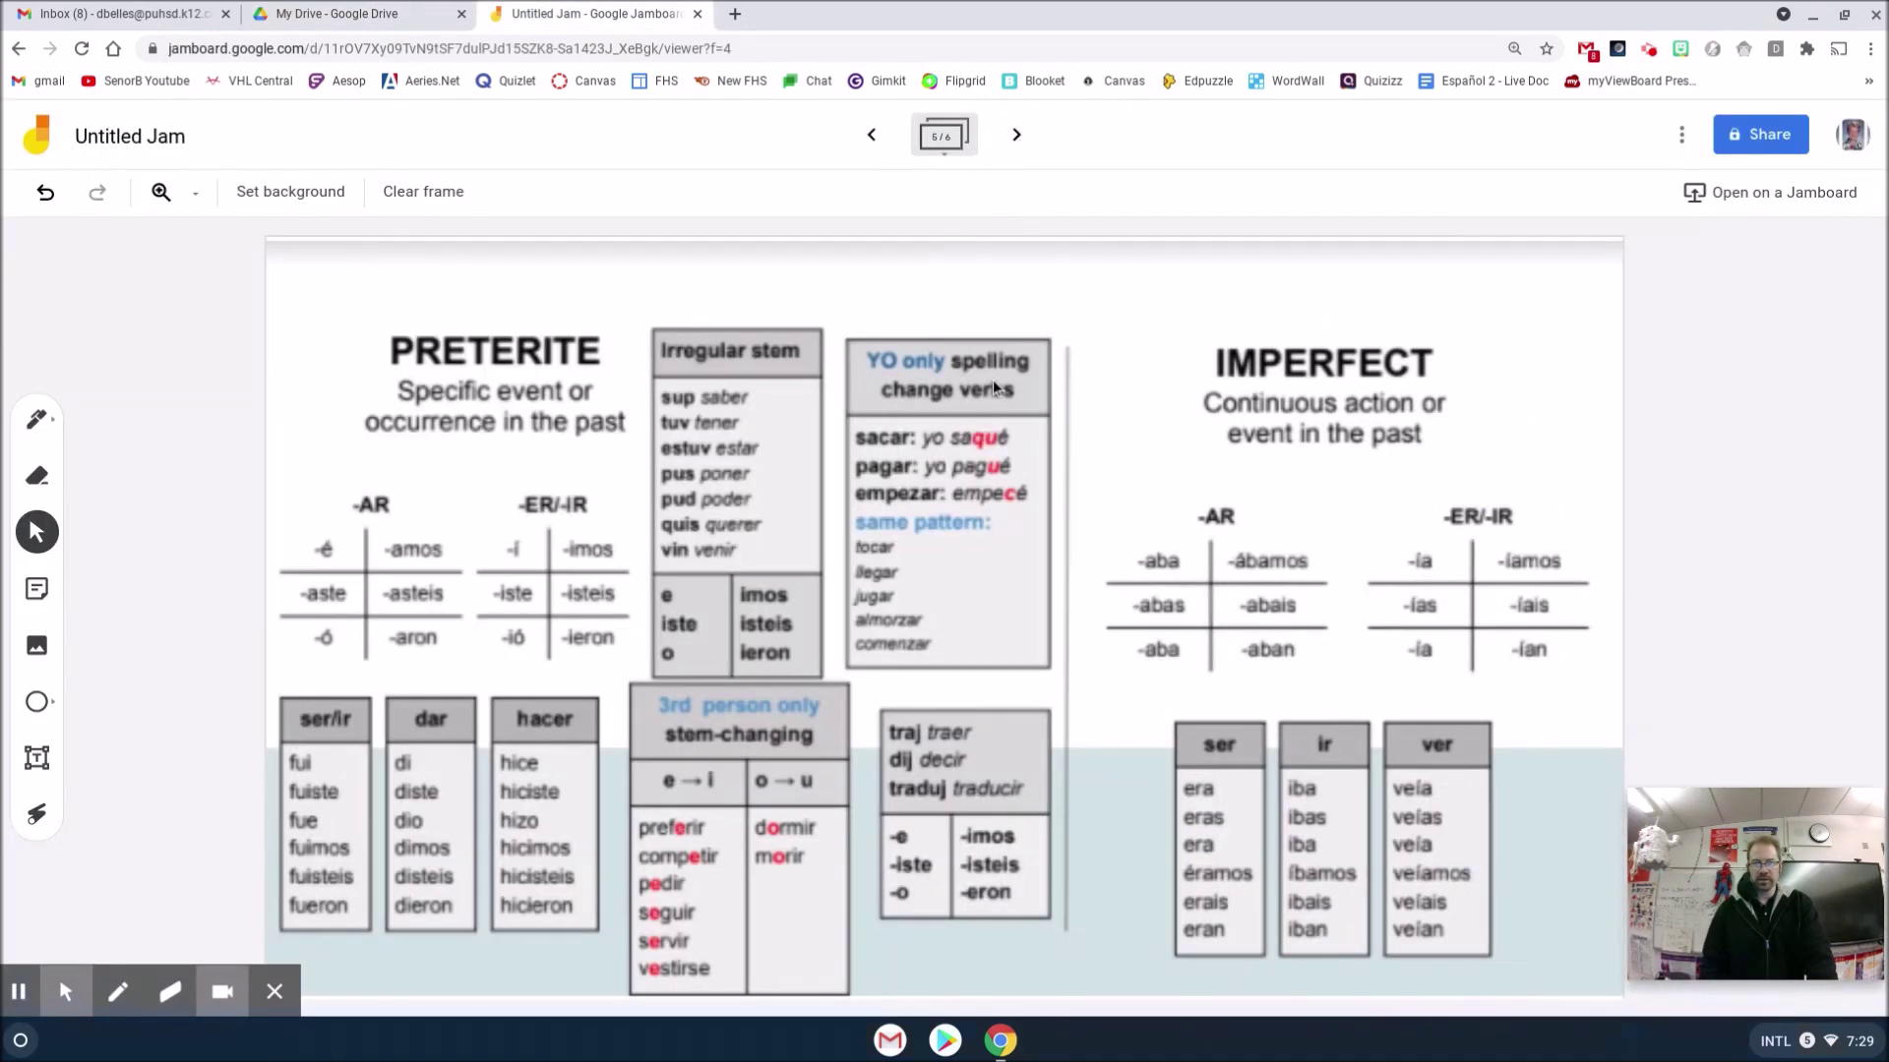
- Check Jamboard frames 6 and 5, then return to the Drive chart preview
{"action": "left_click", "coordinate": [1013, 148]}
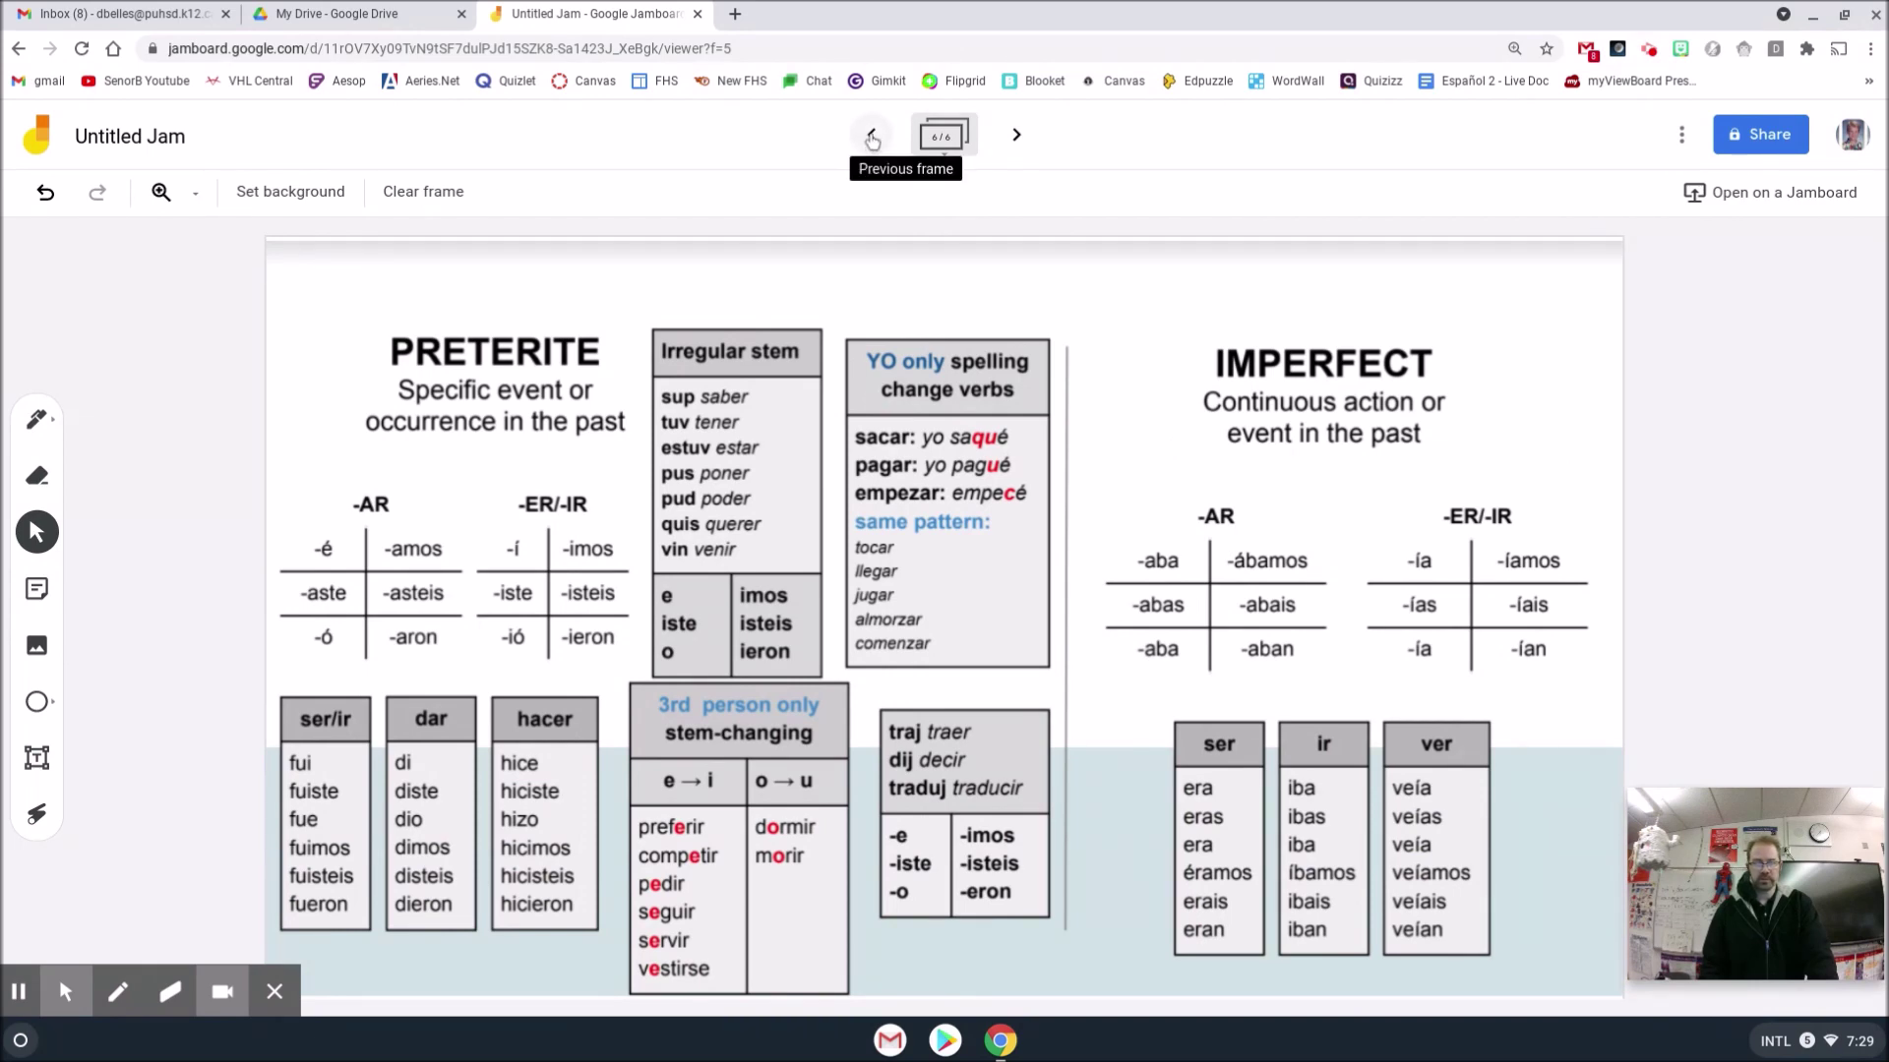
{"action": "left_click", "coordinate": [872, 138]}
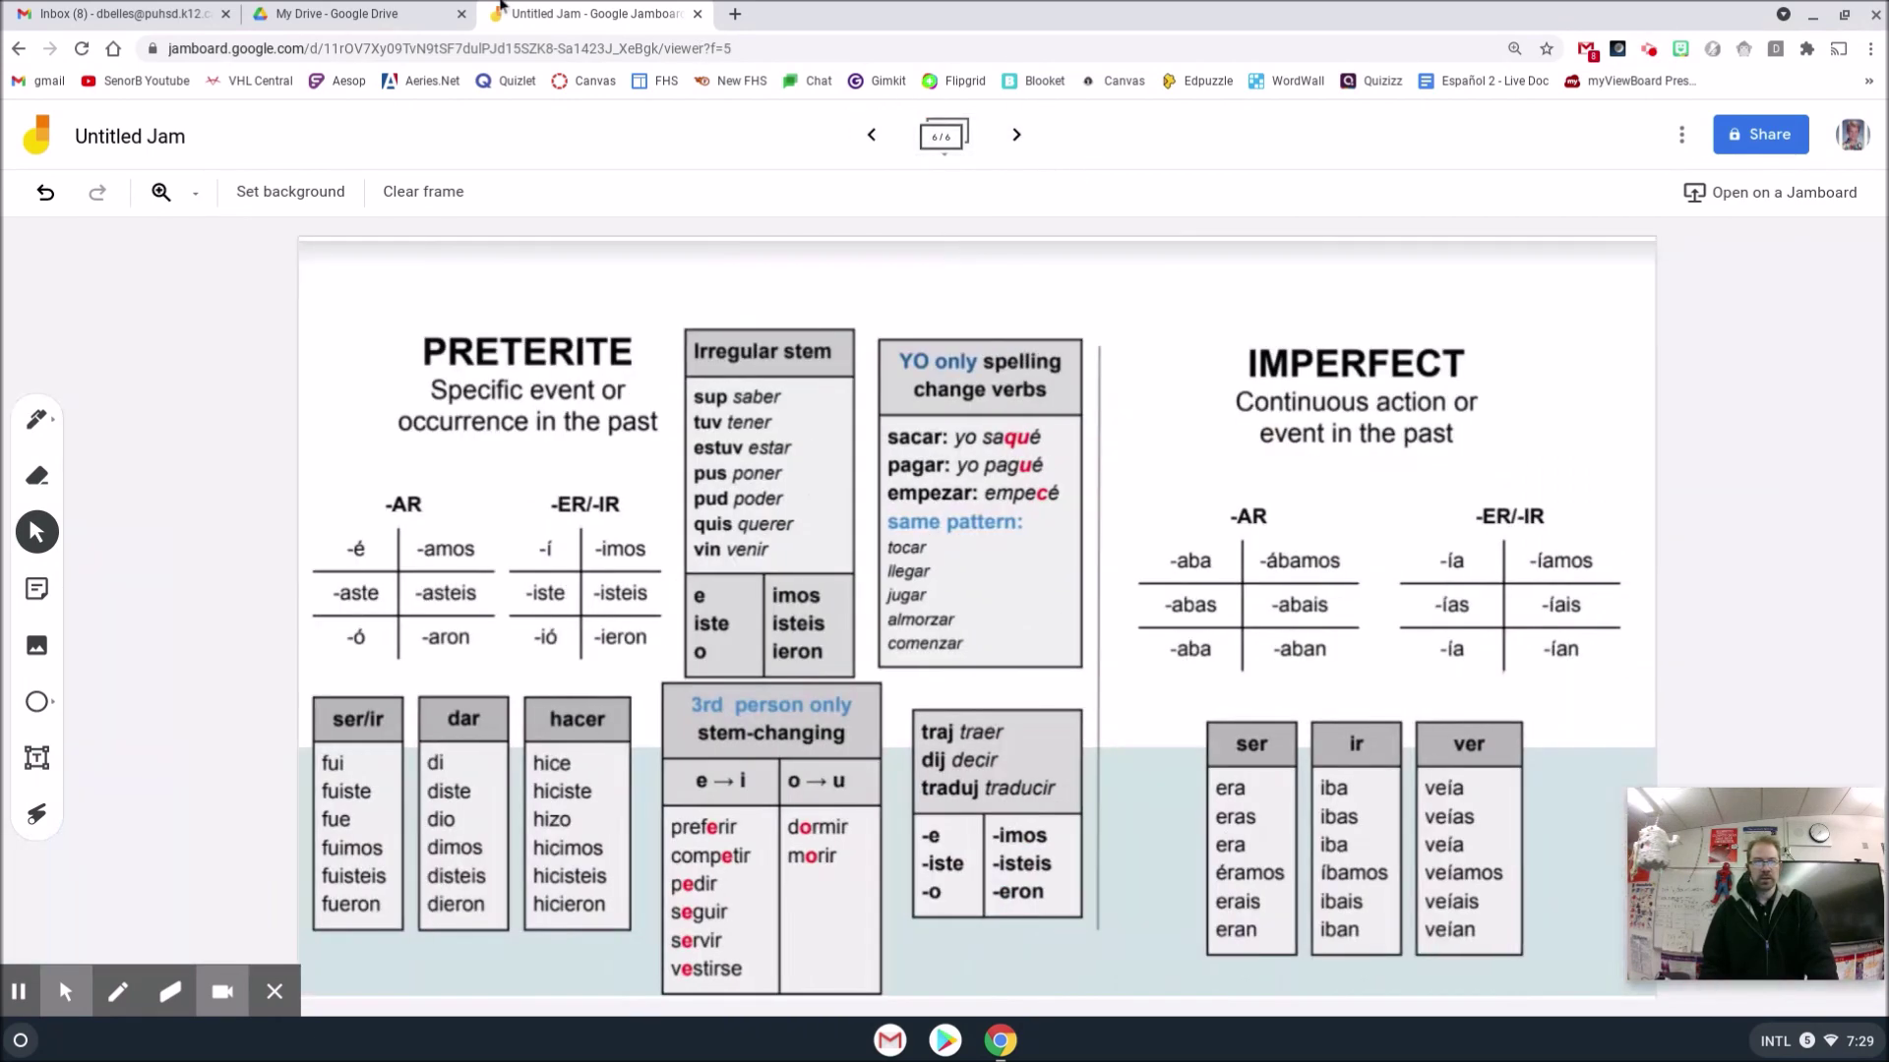
{"action": "left_click", "coordinate": [334, 13]}
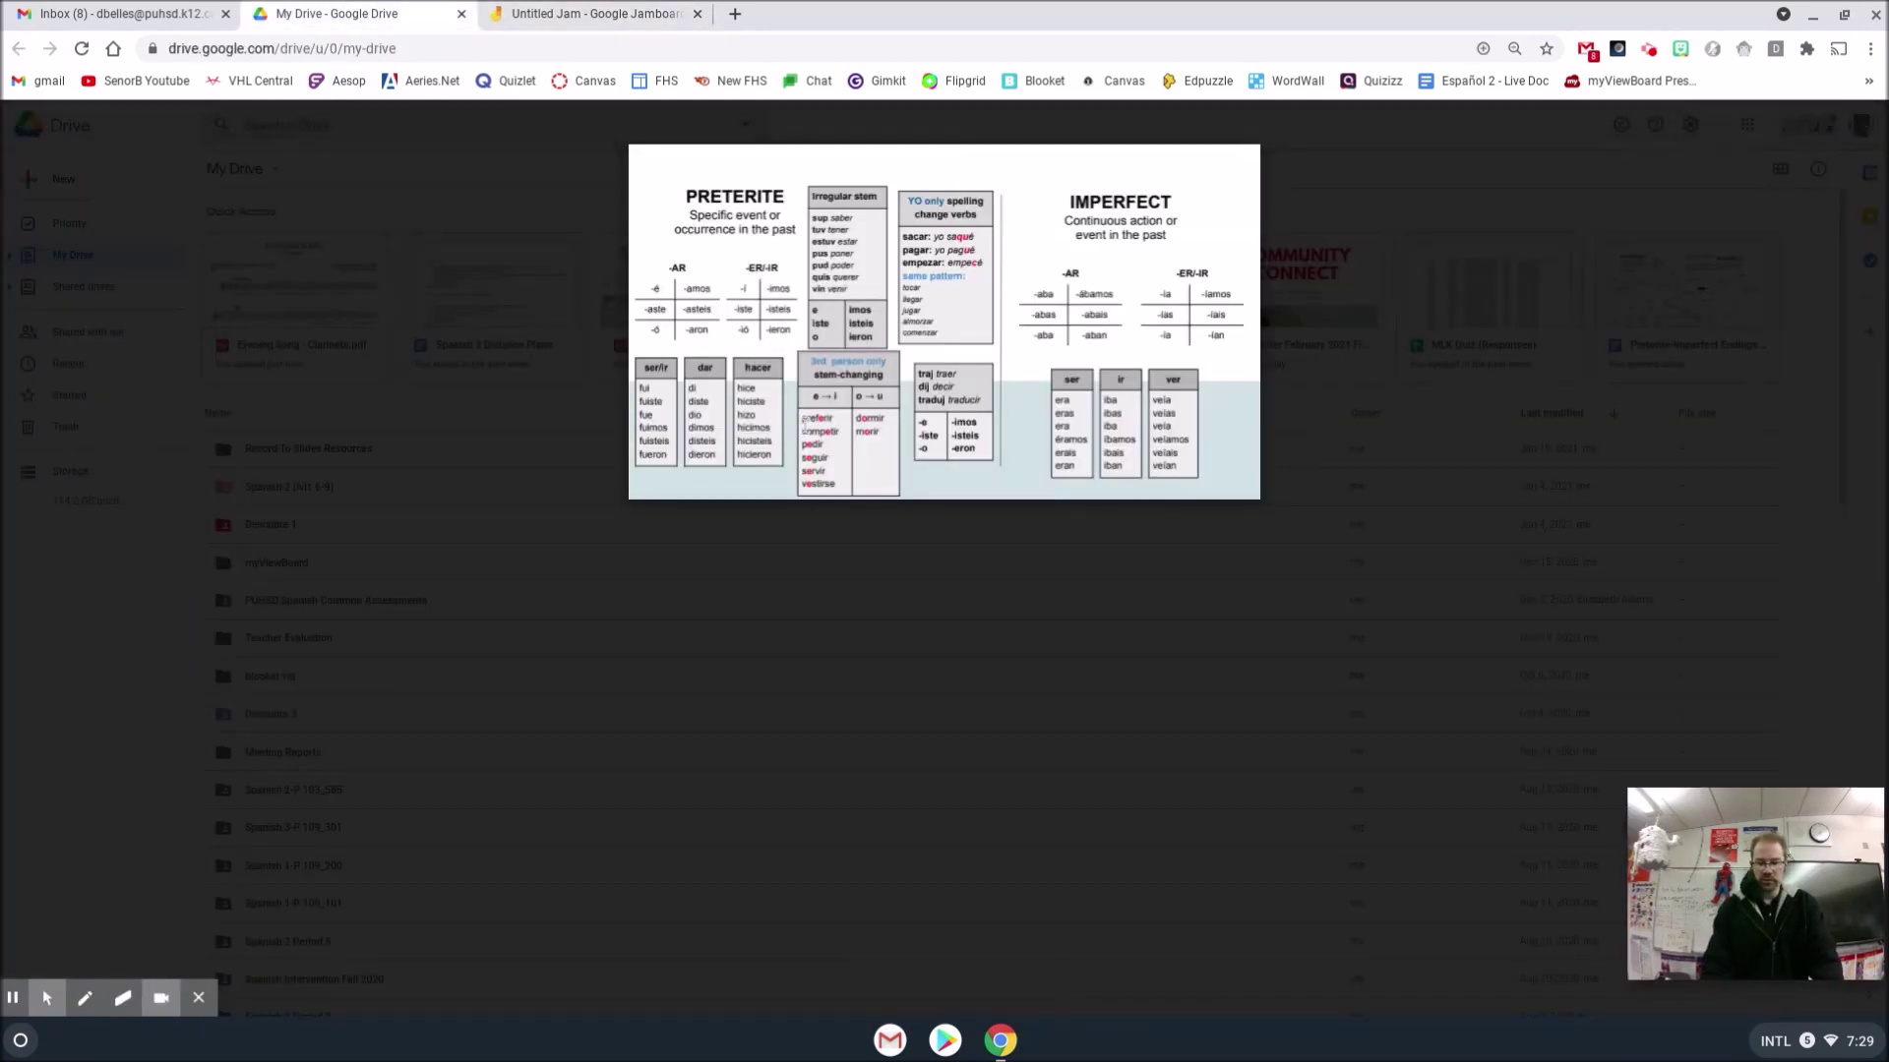
- Reset the page zoom and close the Preterite-Imperfect chart preview
{"action": "key", "text": "ctrl+plus"}
{"action": "key", "text": "ctrl+plus"}
{"action": "key", "text": "ctrl+plus"}
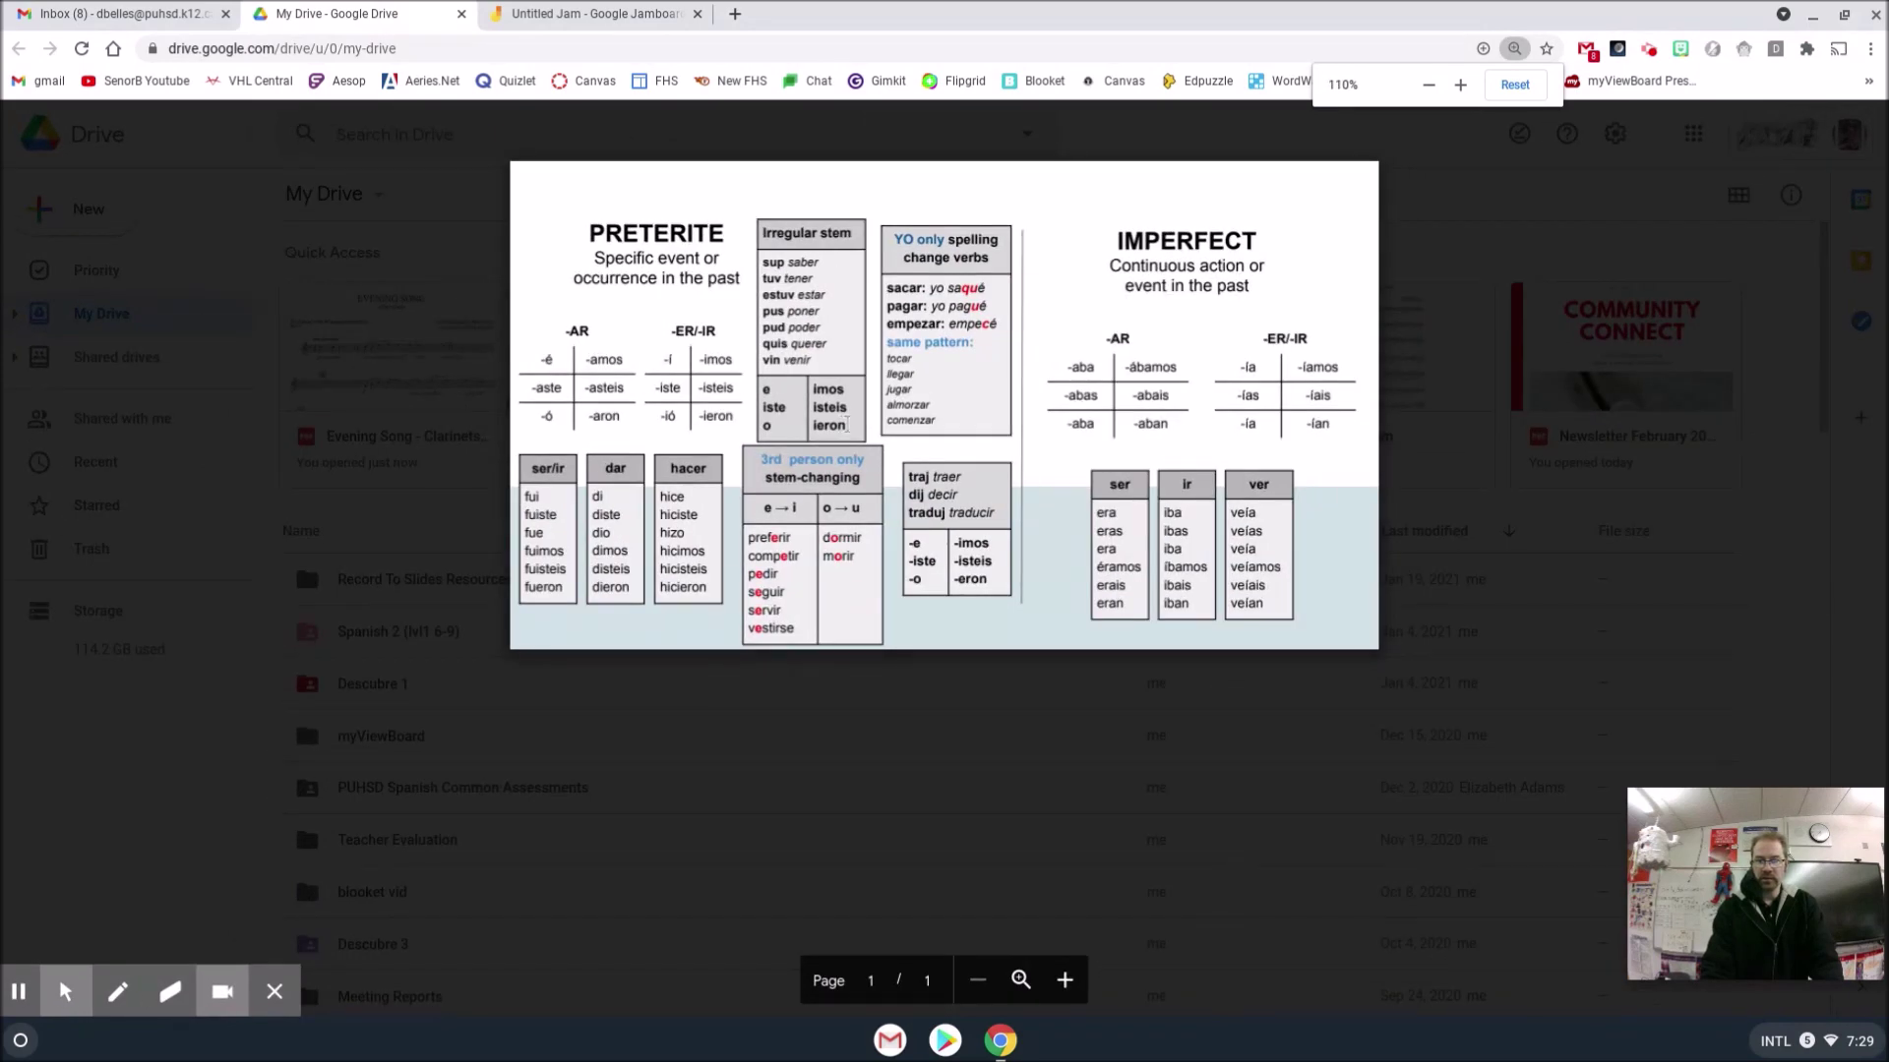
{"action": "key", "text": "ctrl+minus"}
{"action": "key", "text": "ctrl+minus"}
{"action": "left_click", "coordinate": [419, 407]}
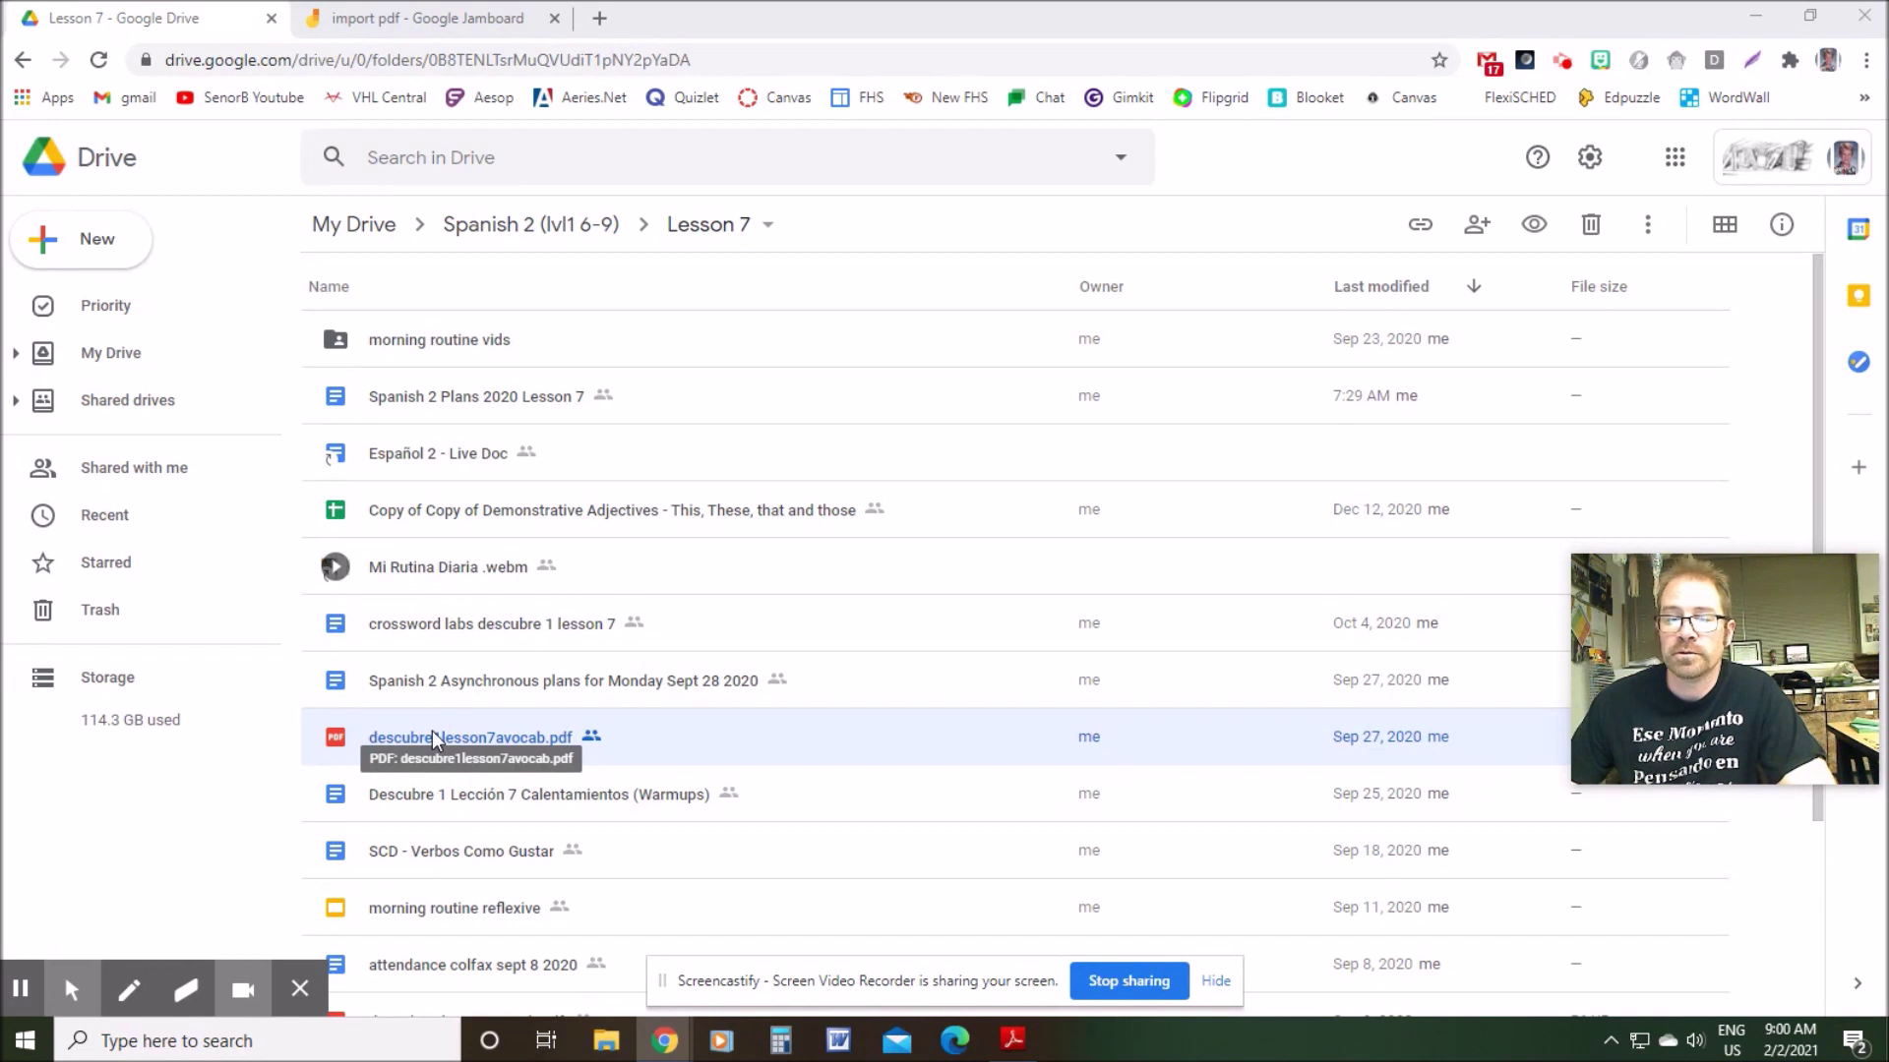
{"action": "left_click", "coordinate": [1789, 60]}
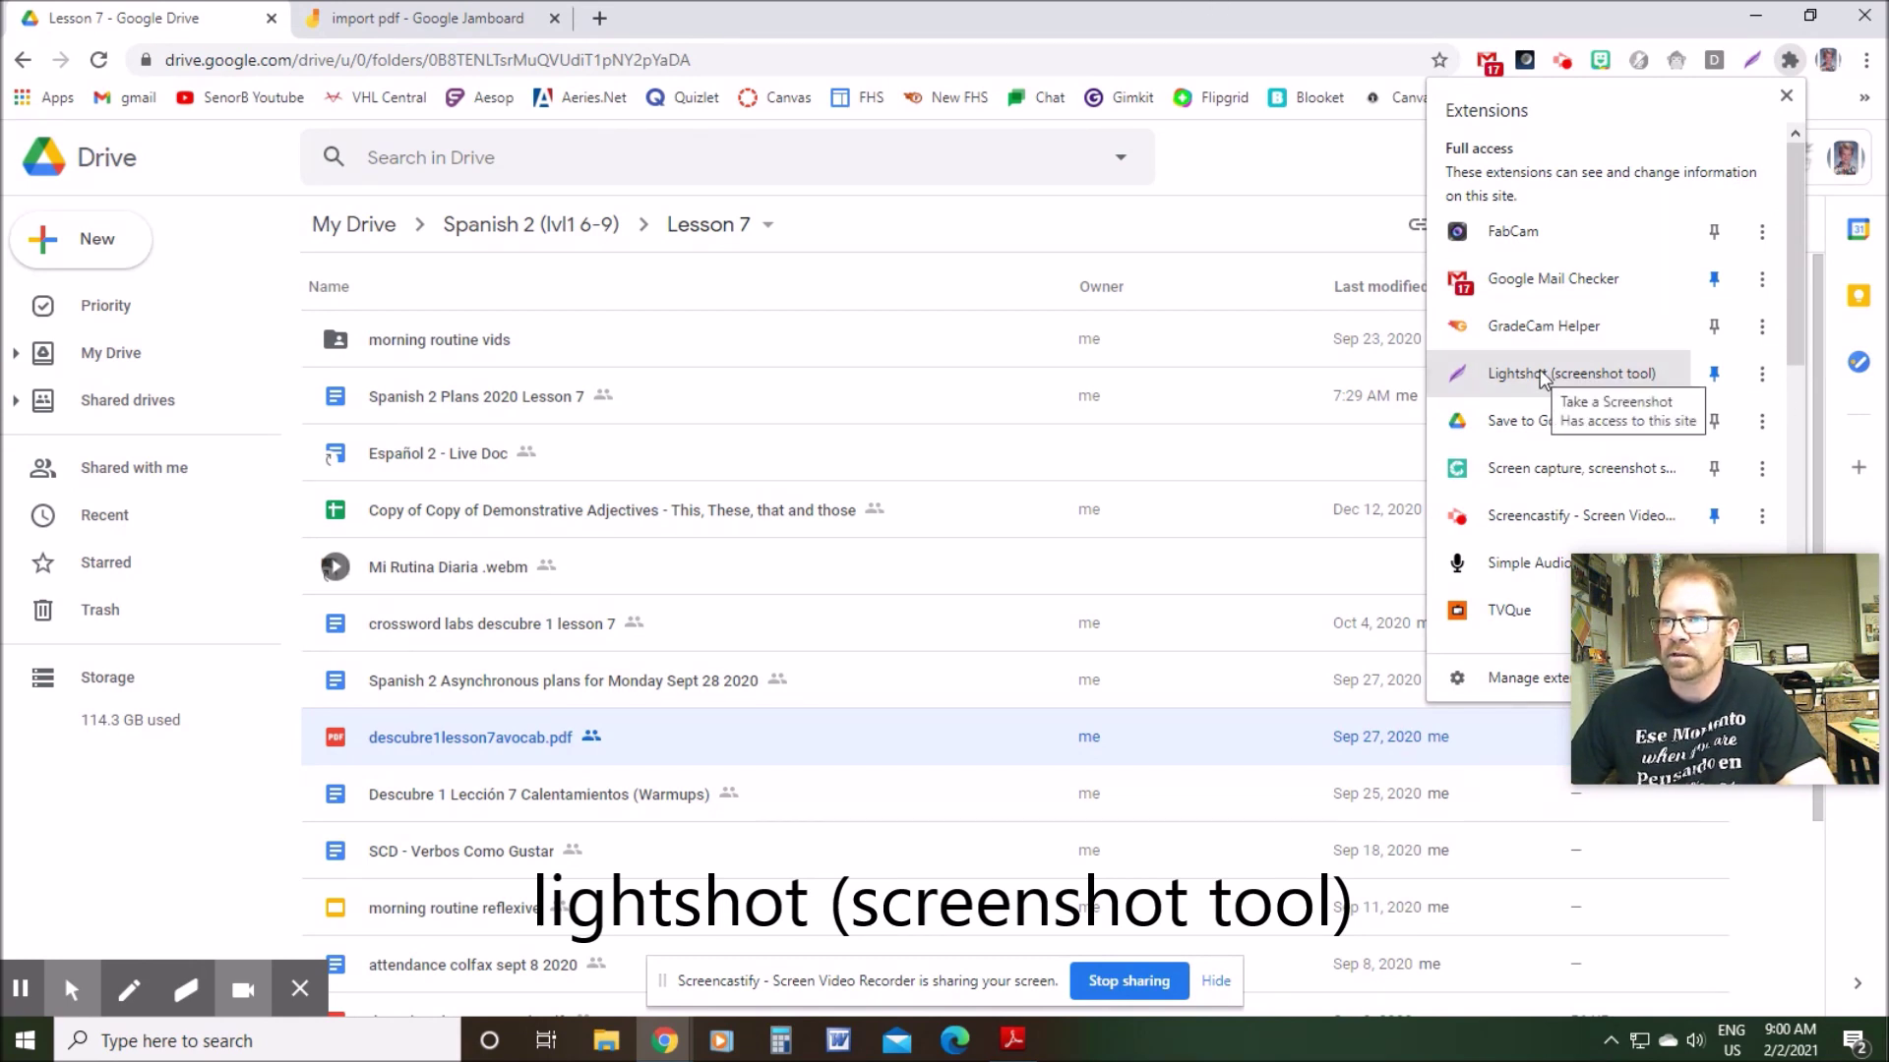
{"action": "left_click", "coordinate": [1414, 29]}
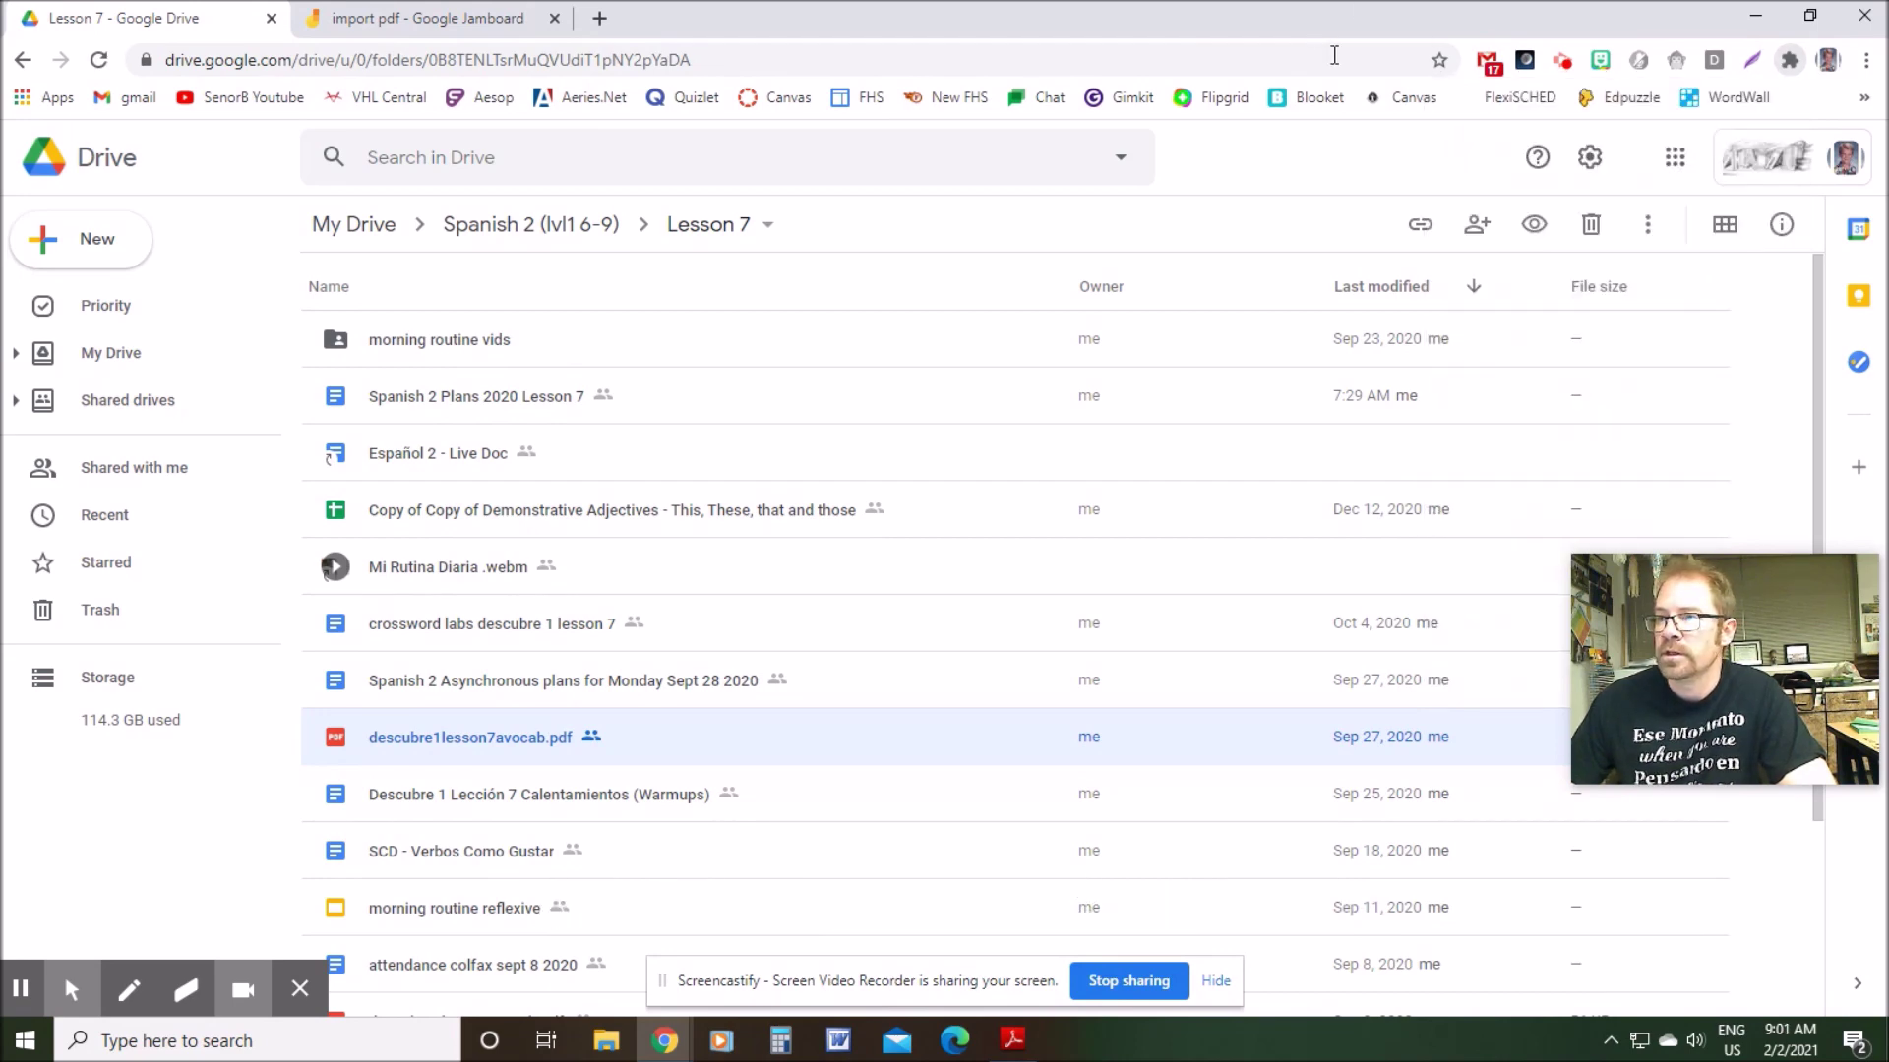
- Preview descubre1lesson7avocab.pdf at 125% zoom and start a Lightshot capture
{"action": "double_click", "coordinate": [479, 740]}
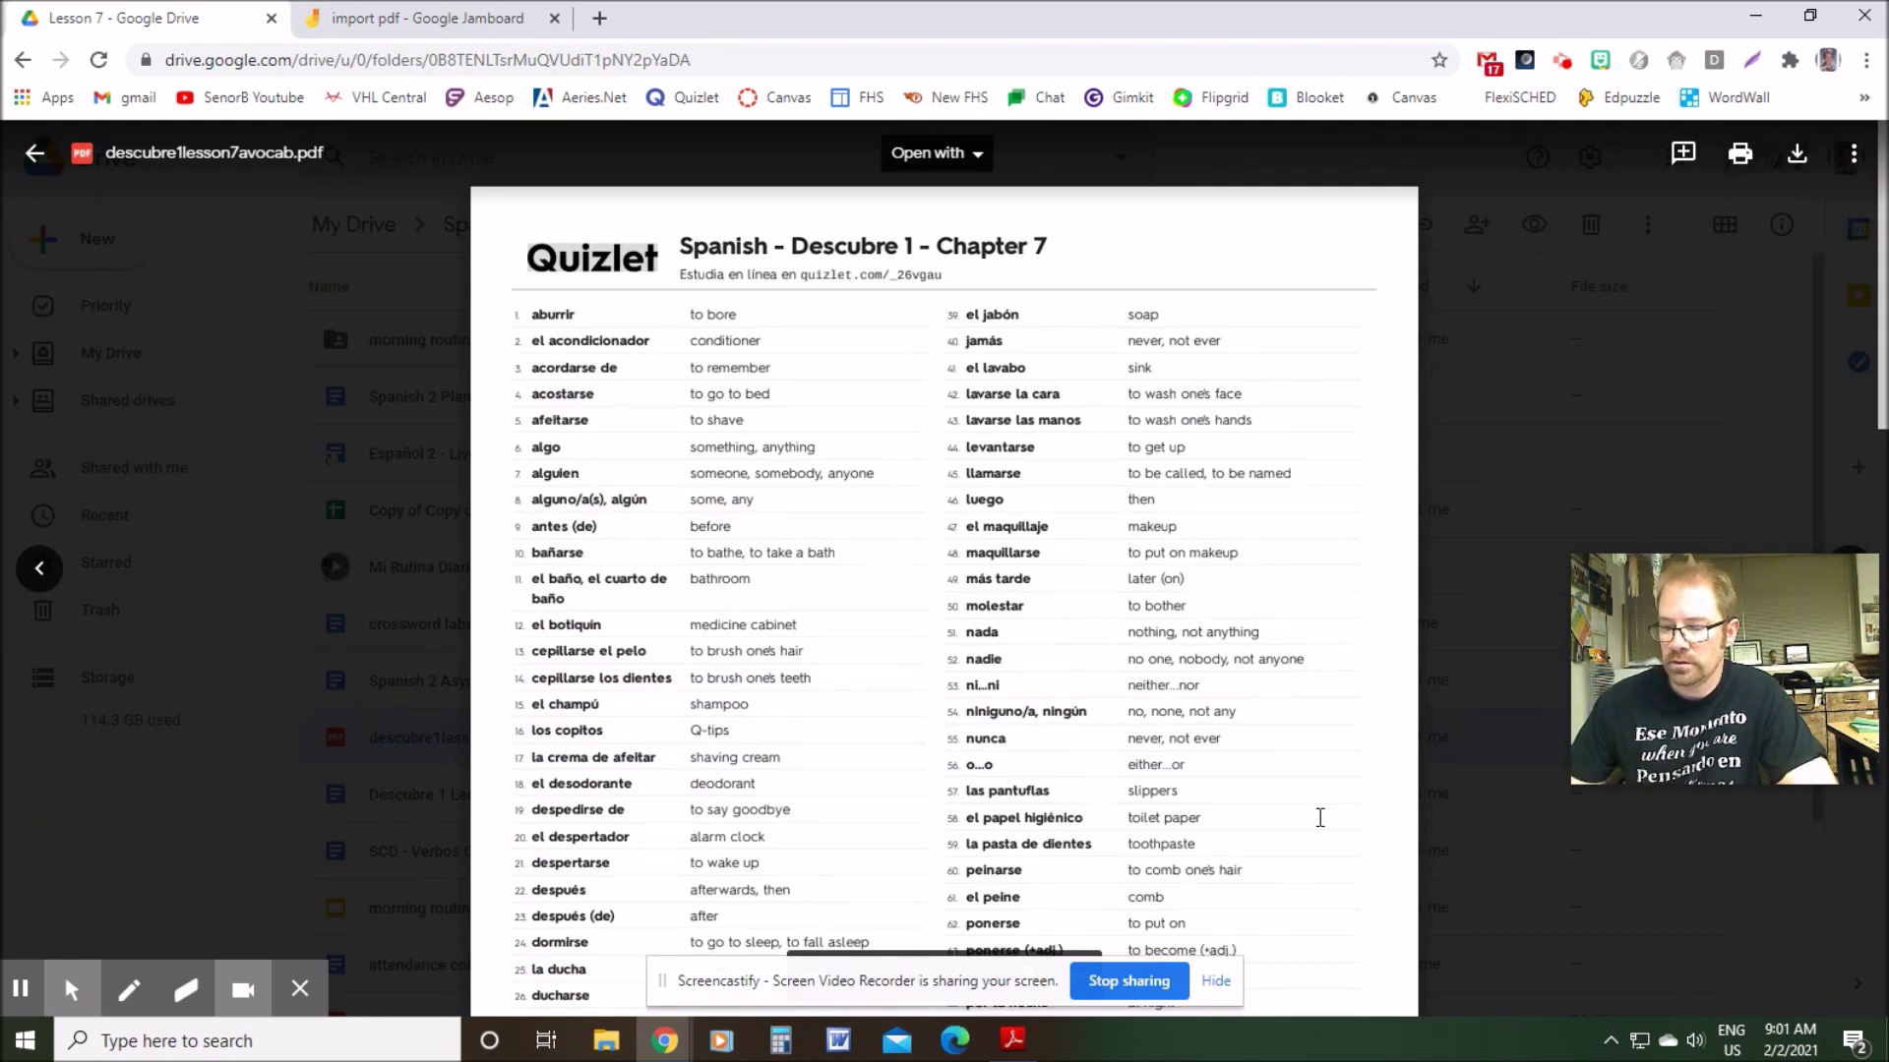
{"action": "key", "text": "ctrl+equal"}
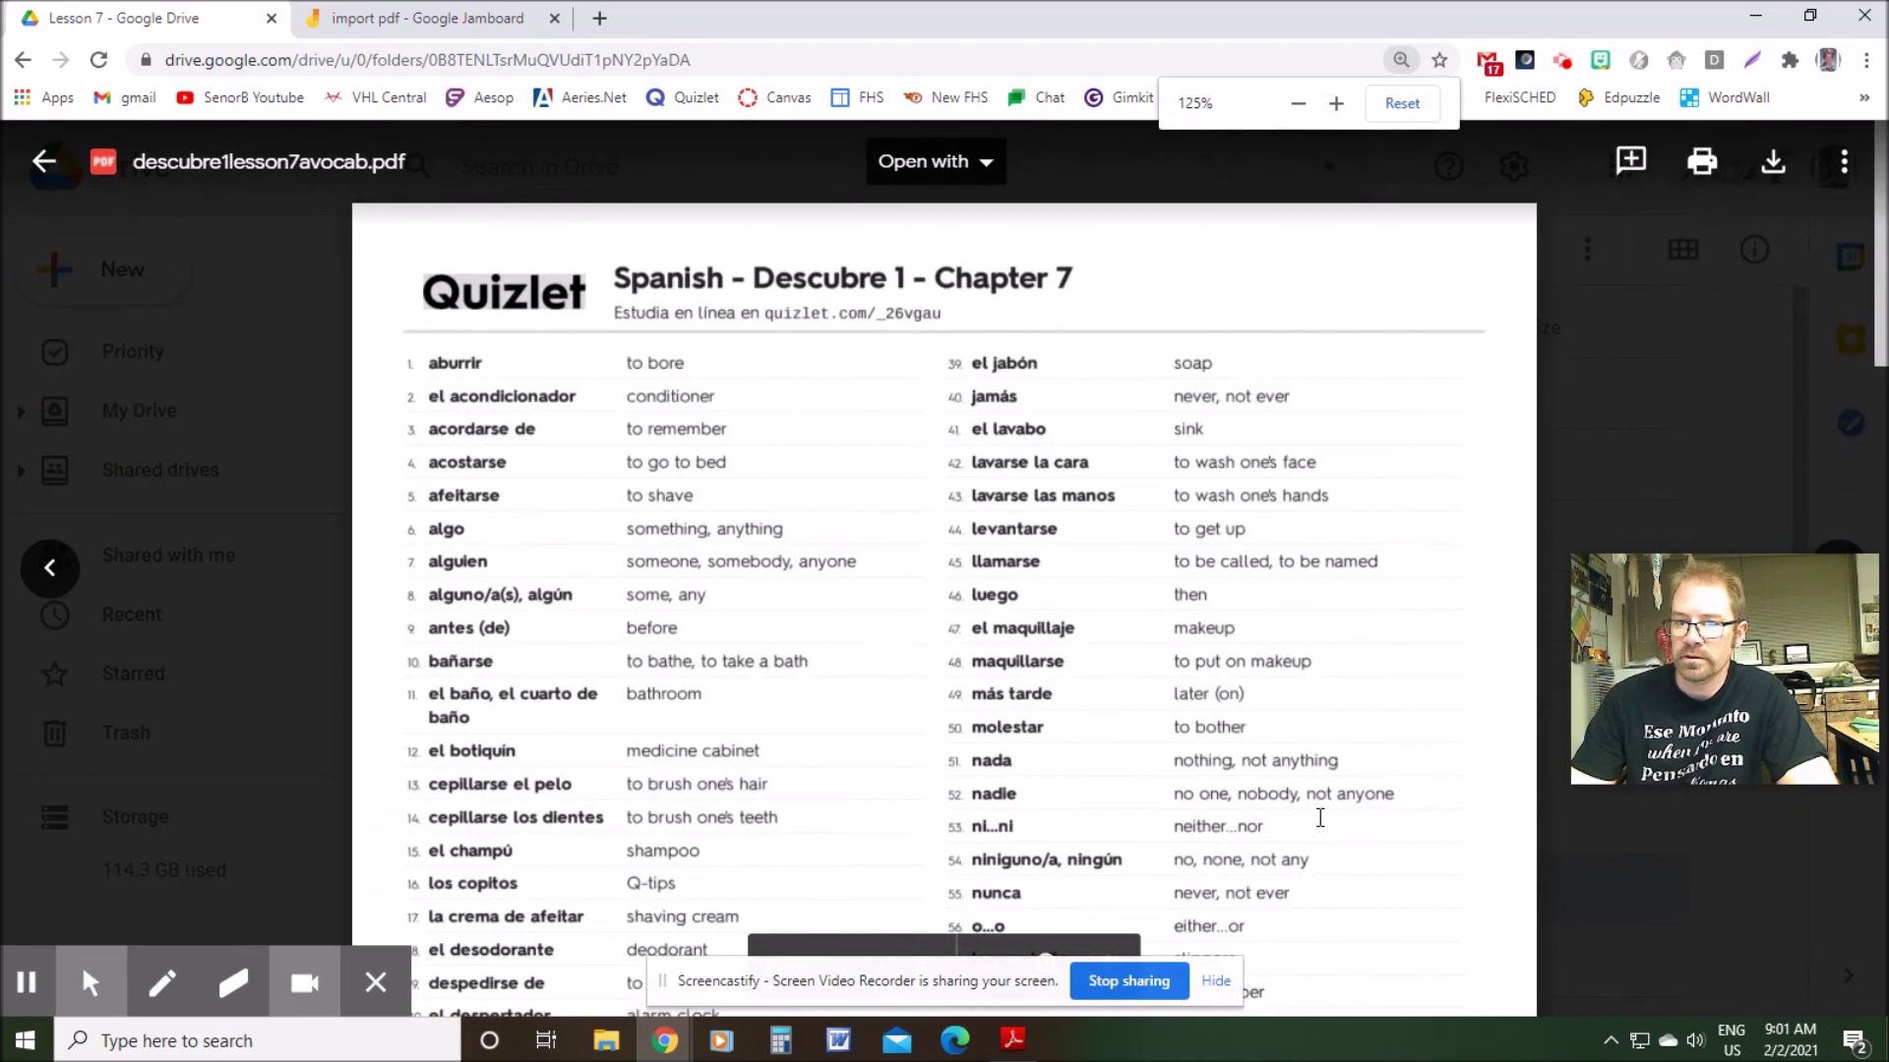
{"action": "key", "text": "ctrl+minus"}
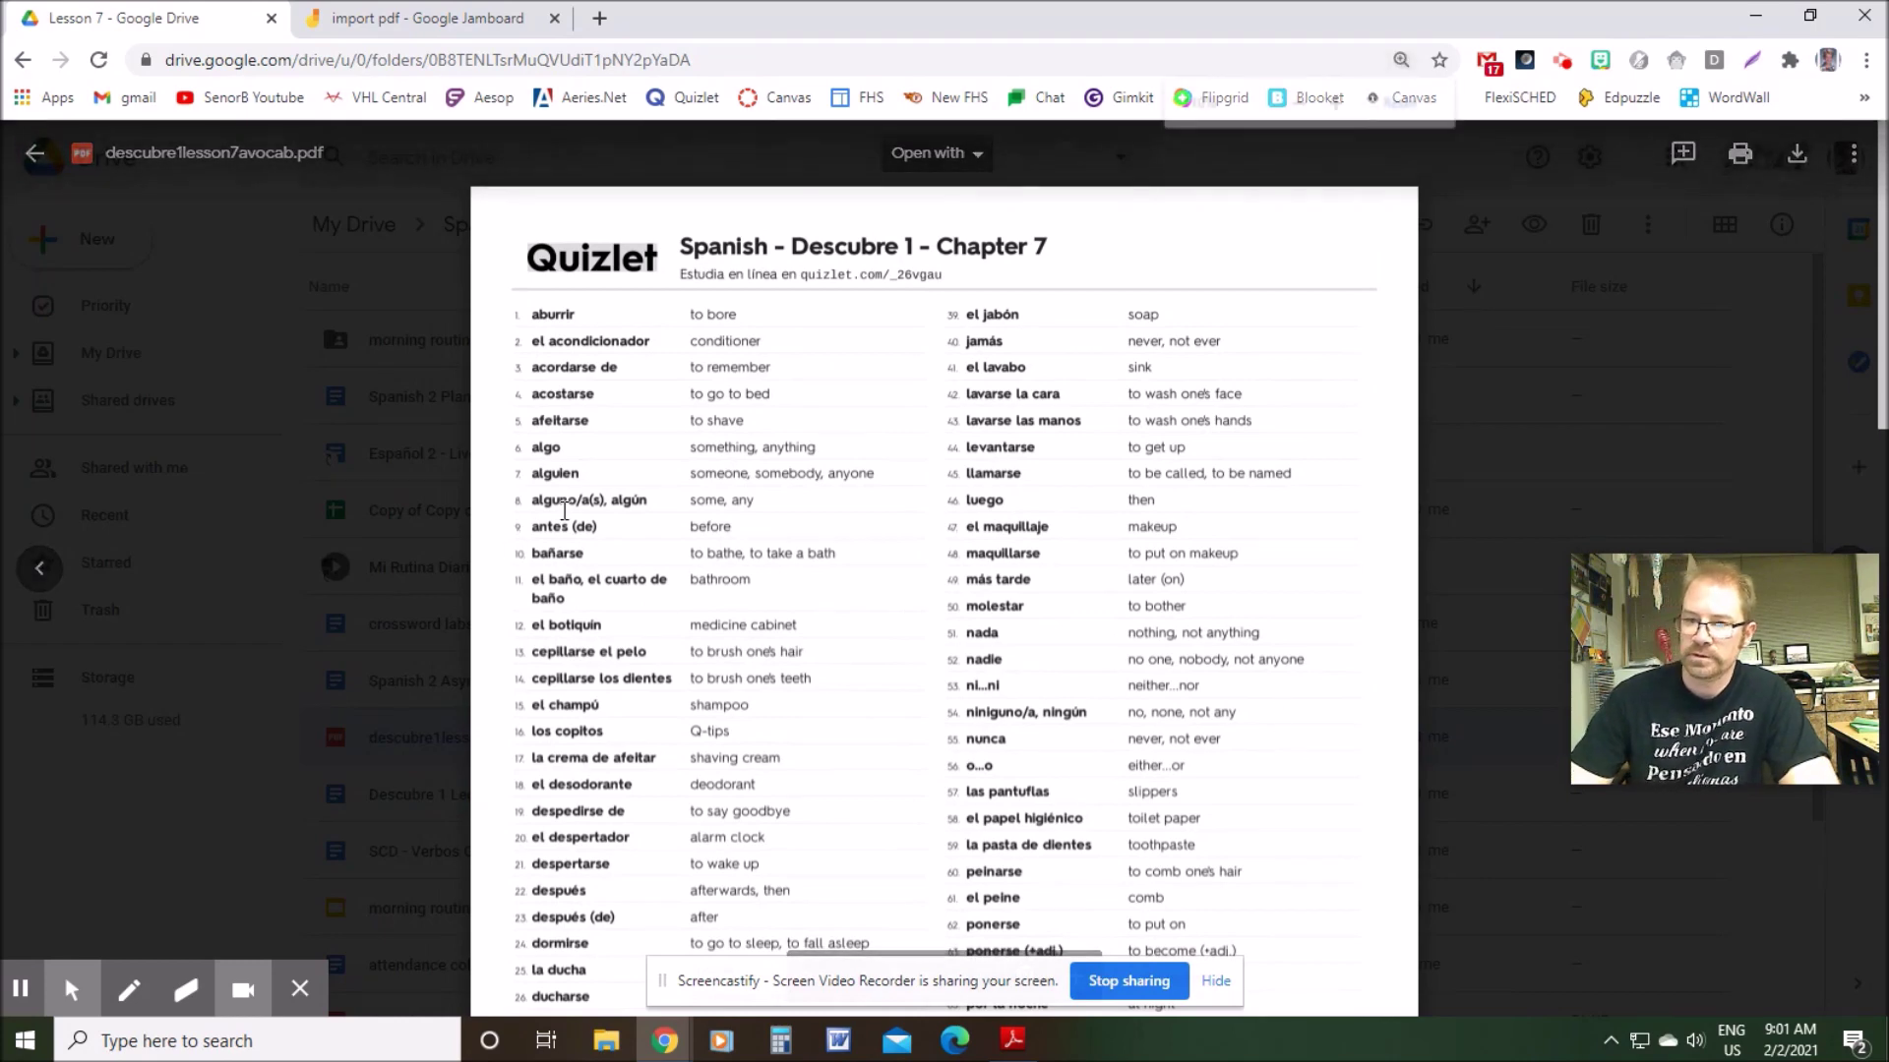
{"action": "key", "text": "ctrl+plus"}
{"action": "key", "text": "ctrl+plus"}
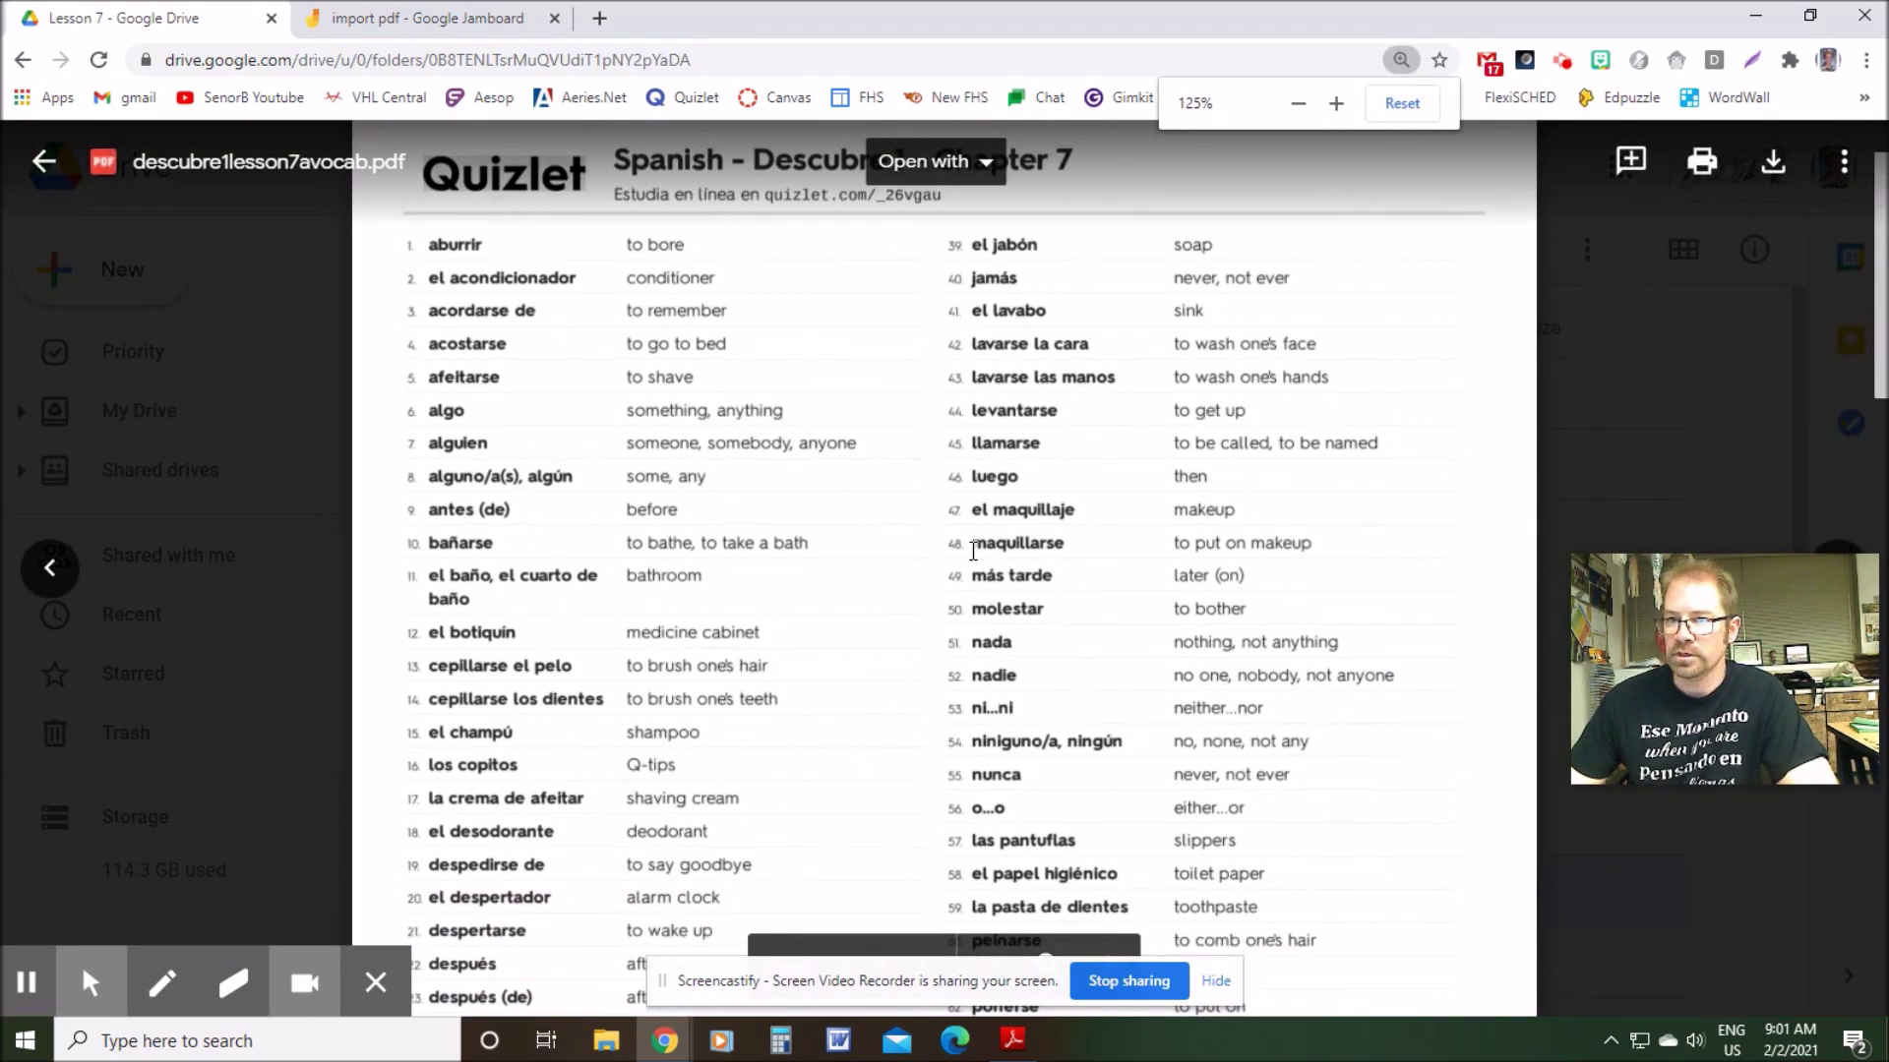
{"action": "left_click", "coordinate": [1753, 63]}
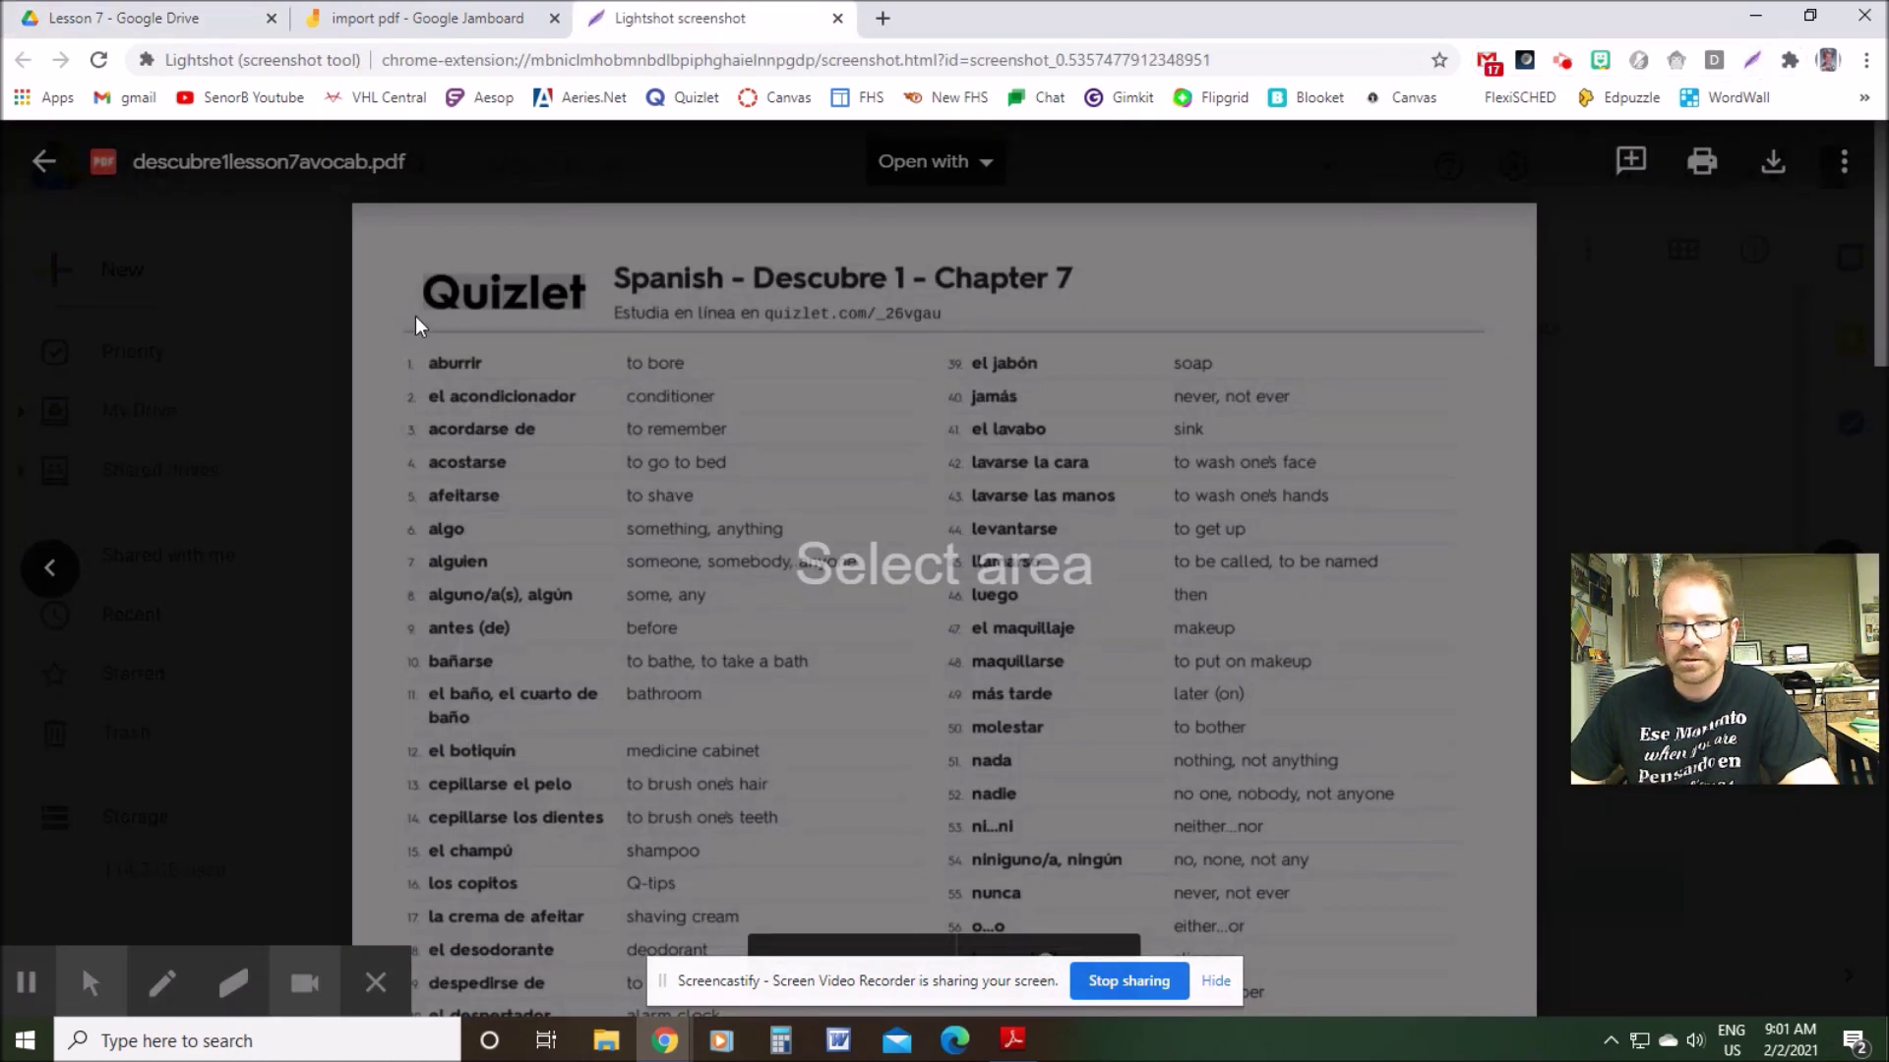
- Capture the vocab list from its title down and save it as PNG examplescreenshot on the Desktop
{"action": "mouse_move", "coordinate": [394, 254]}
{"action": "left_mouse_down"}
{"action": "mouse_move", "coordinate": [792, 923]}
{"action": "mouse_move", "coordinate": [1352, 857]}
{"action": "mouse_move", "coordinate": [1412, 882]}
{"action": "left_mouse_up"}
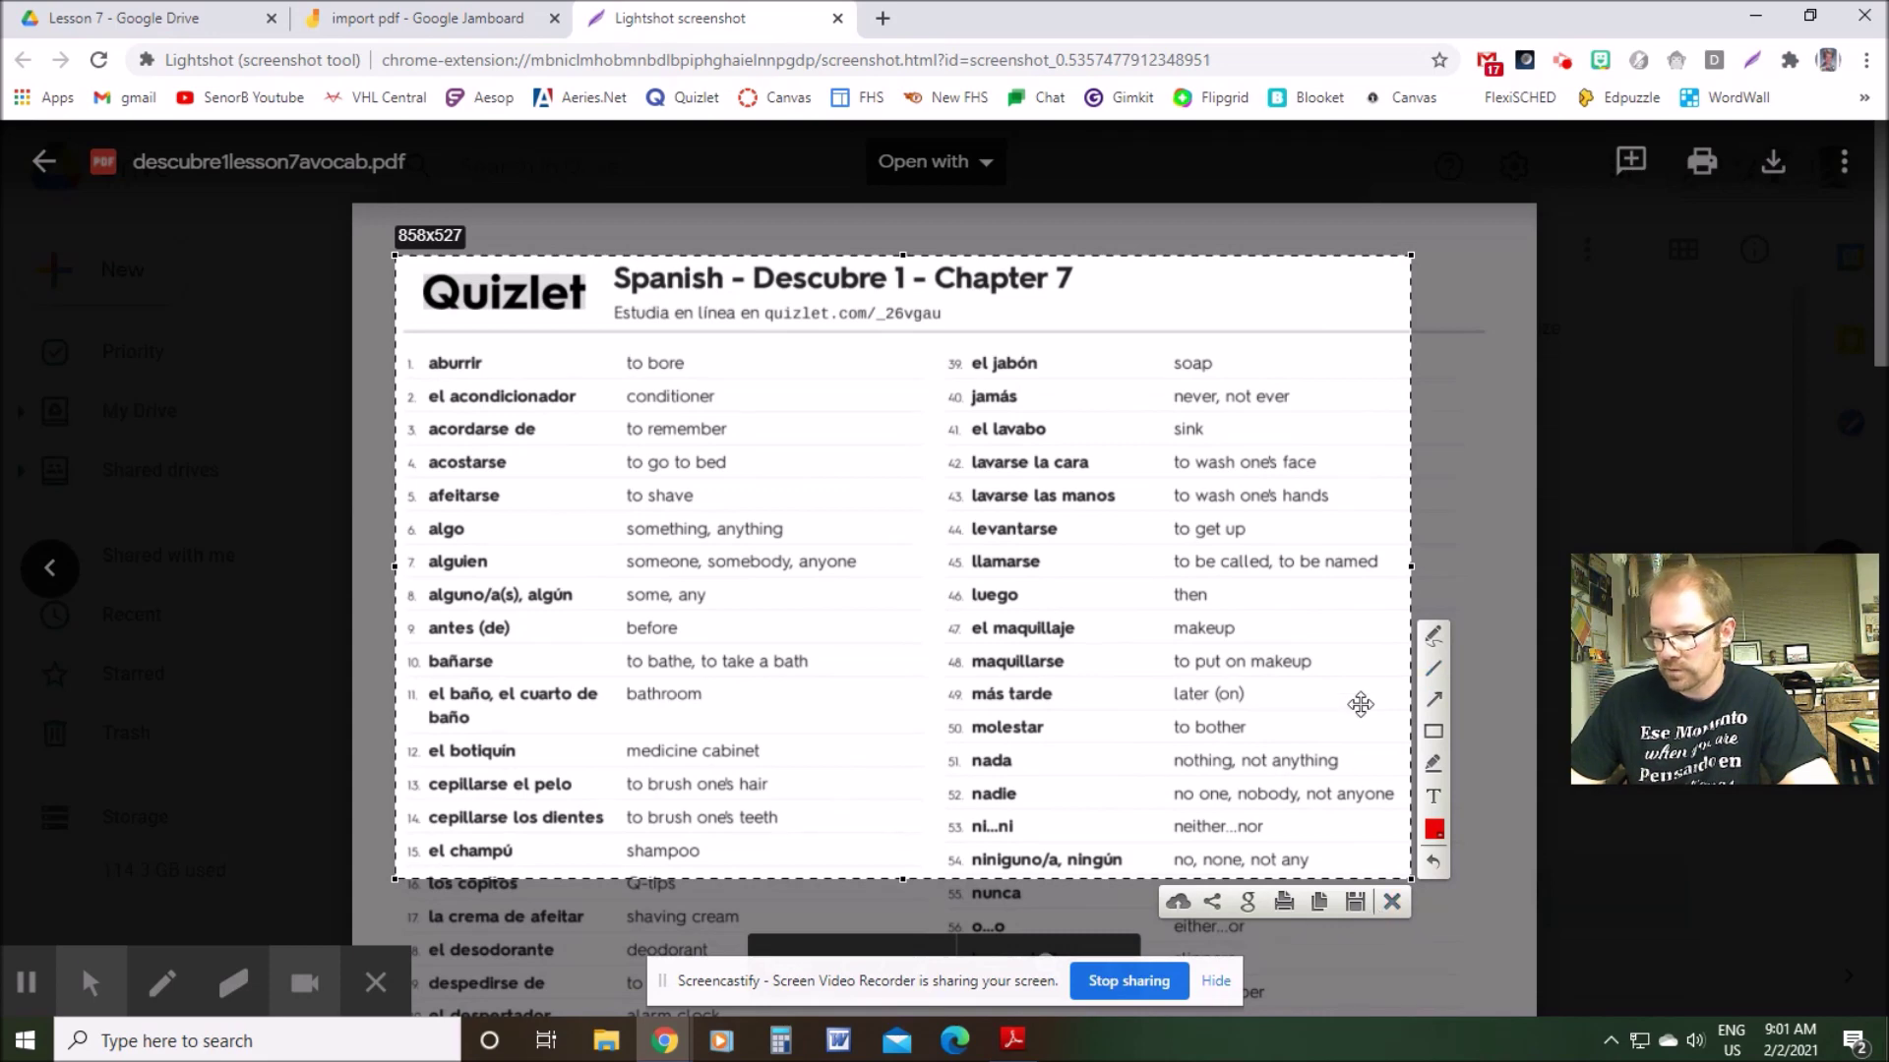
{"action": "left_click", "coordinate": [1361, 907]}
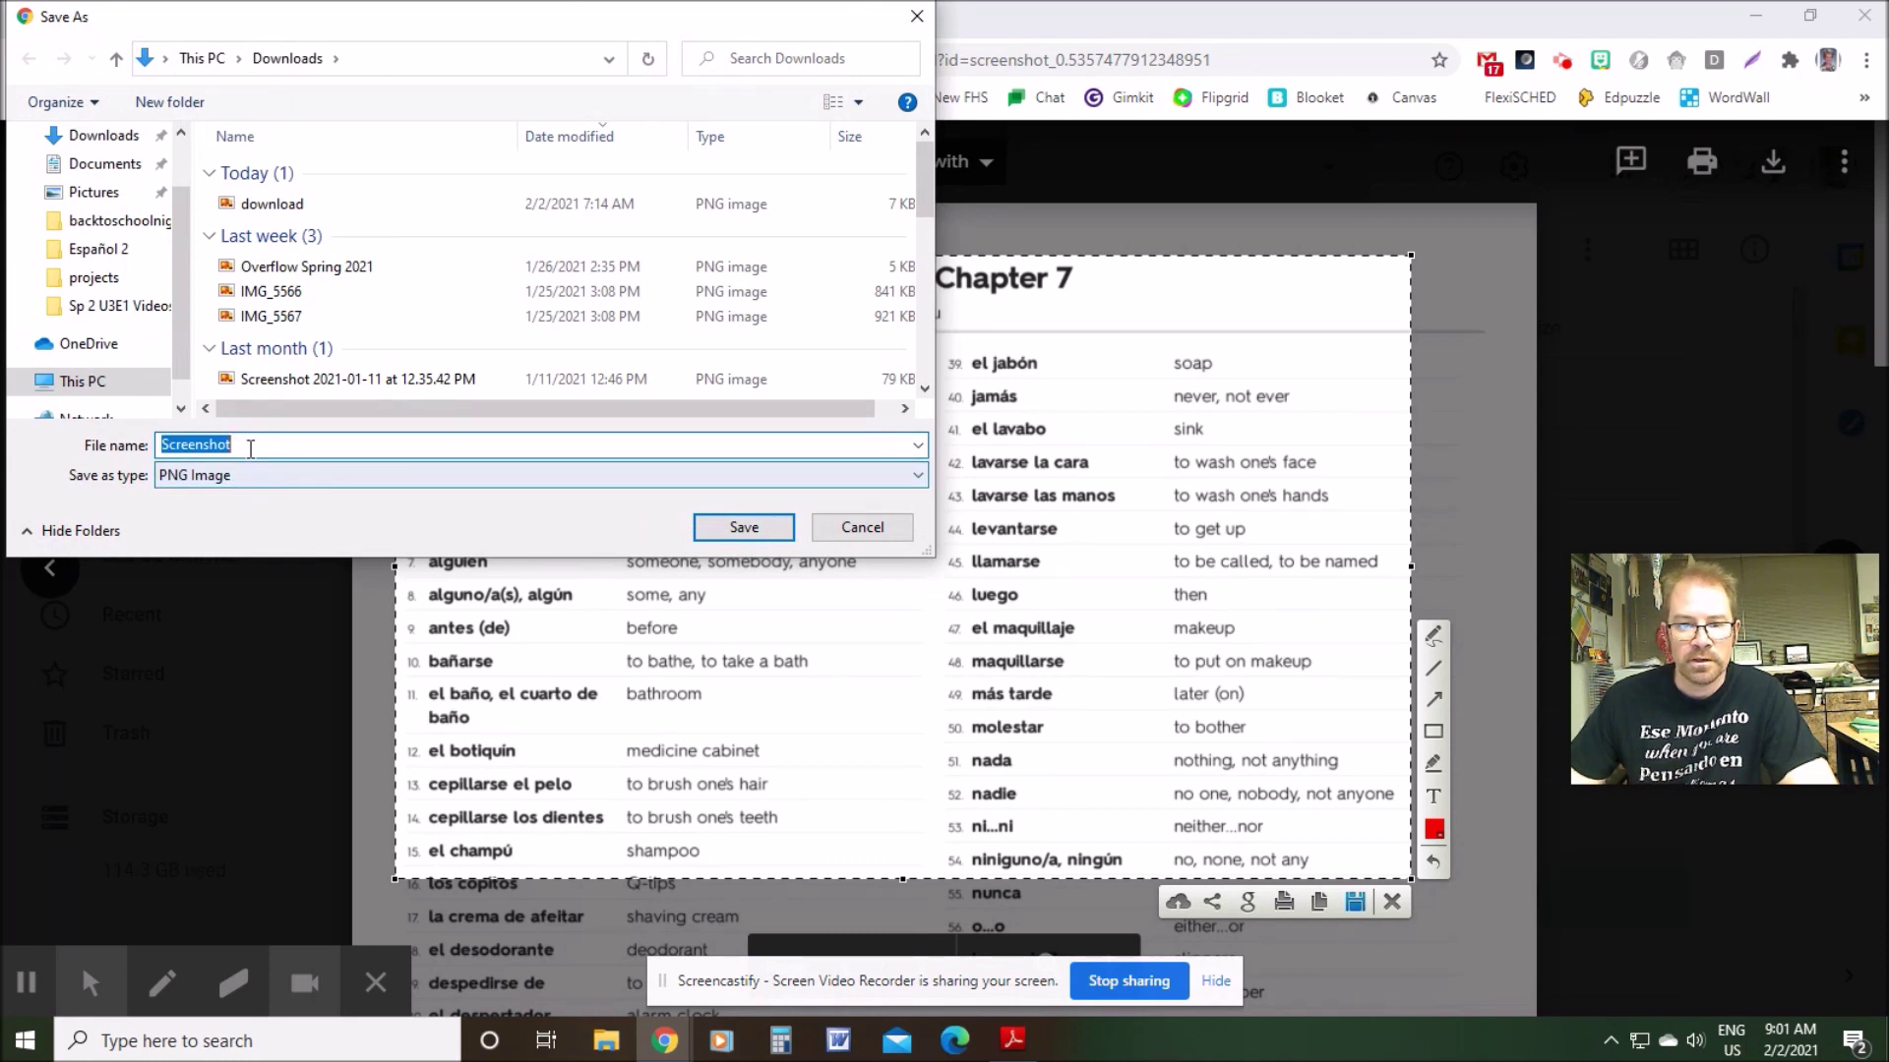
{"action": "type", "text": "example"}
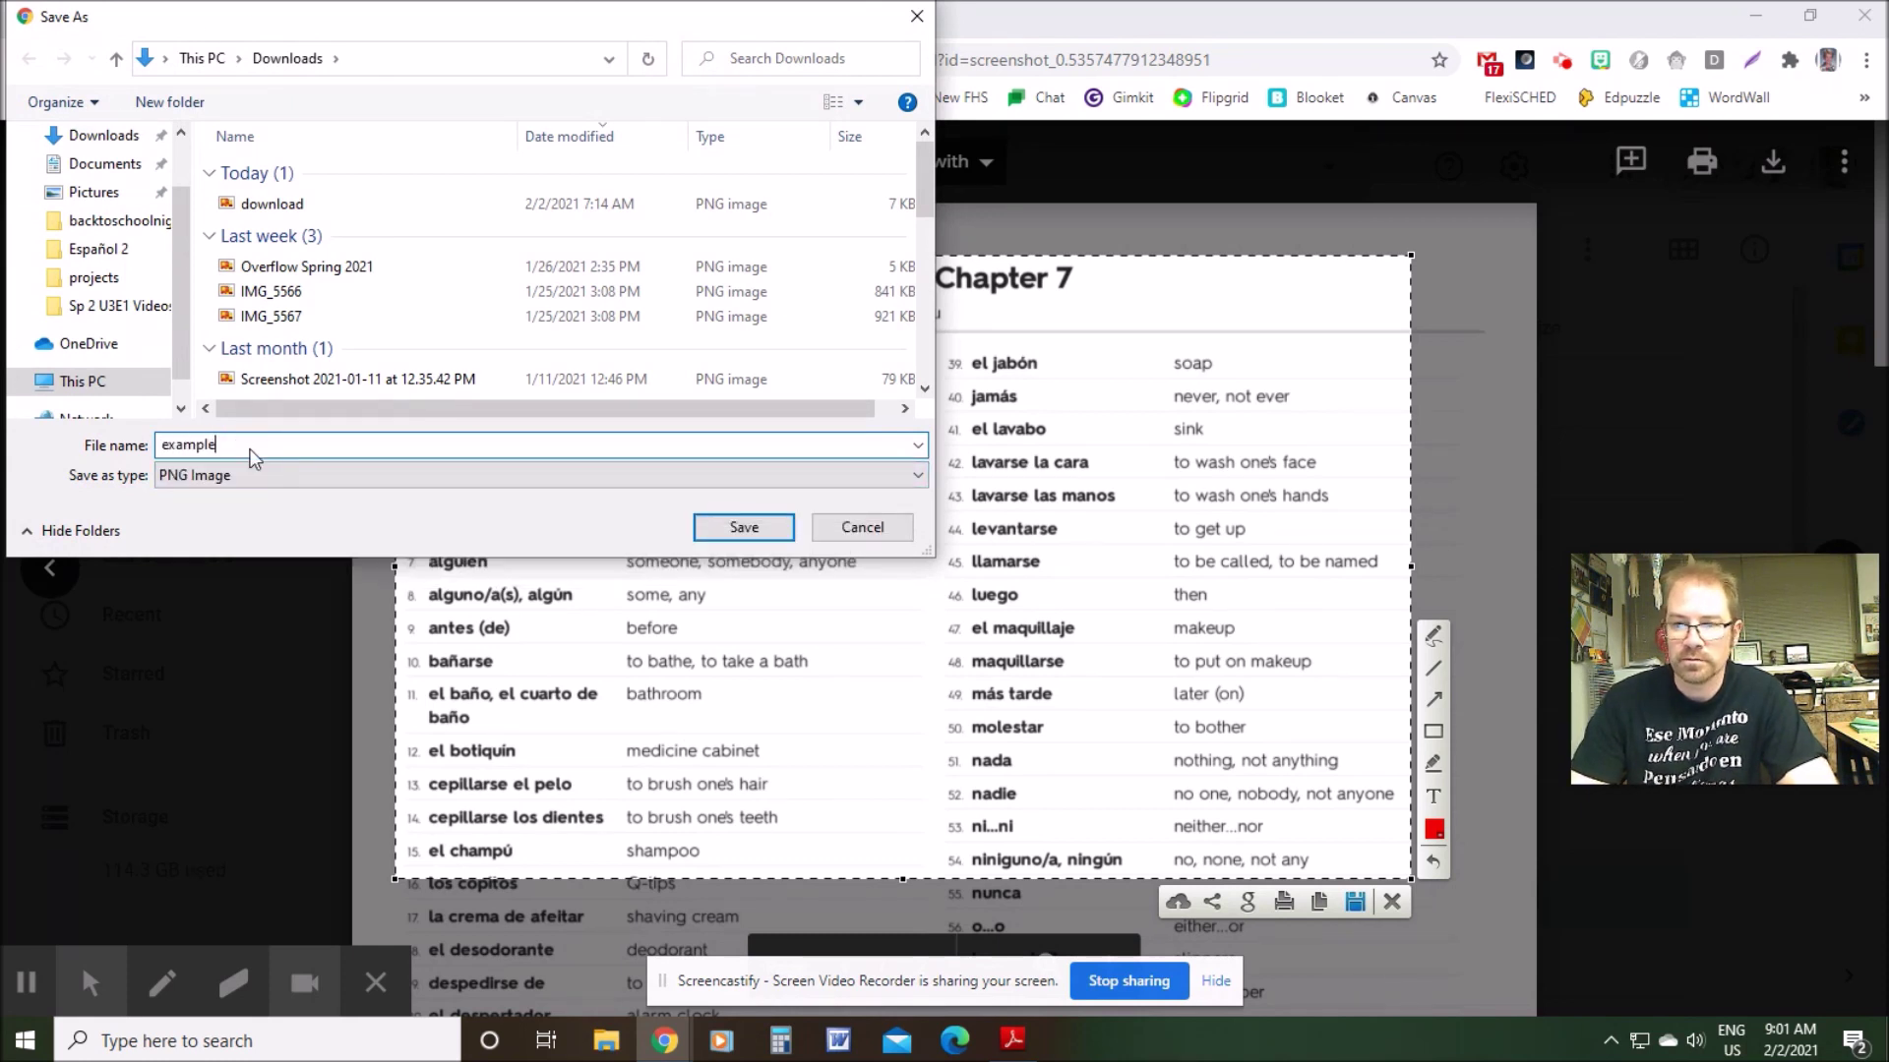
{"action": "type", "text": "screenshot"}
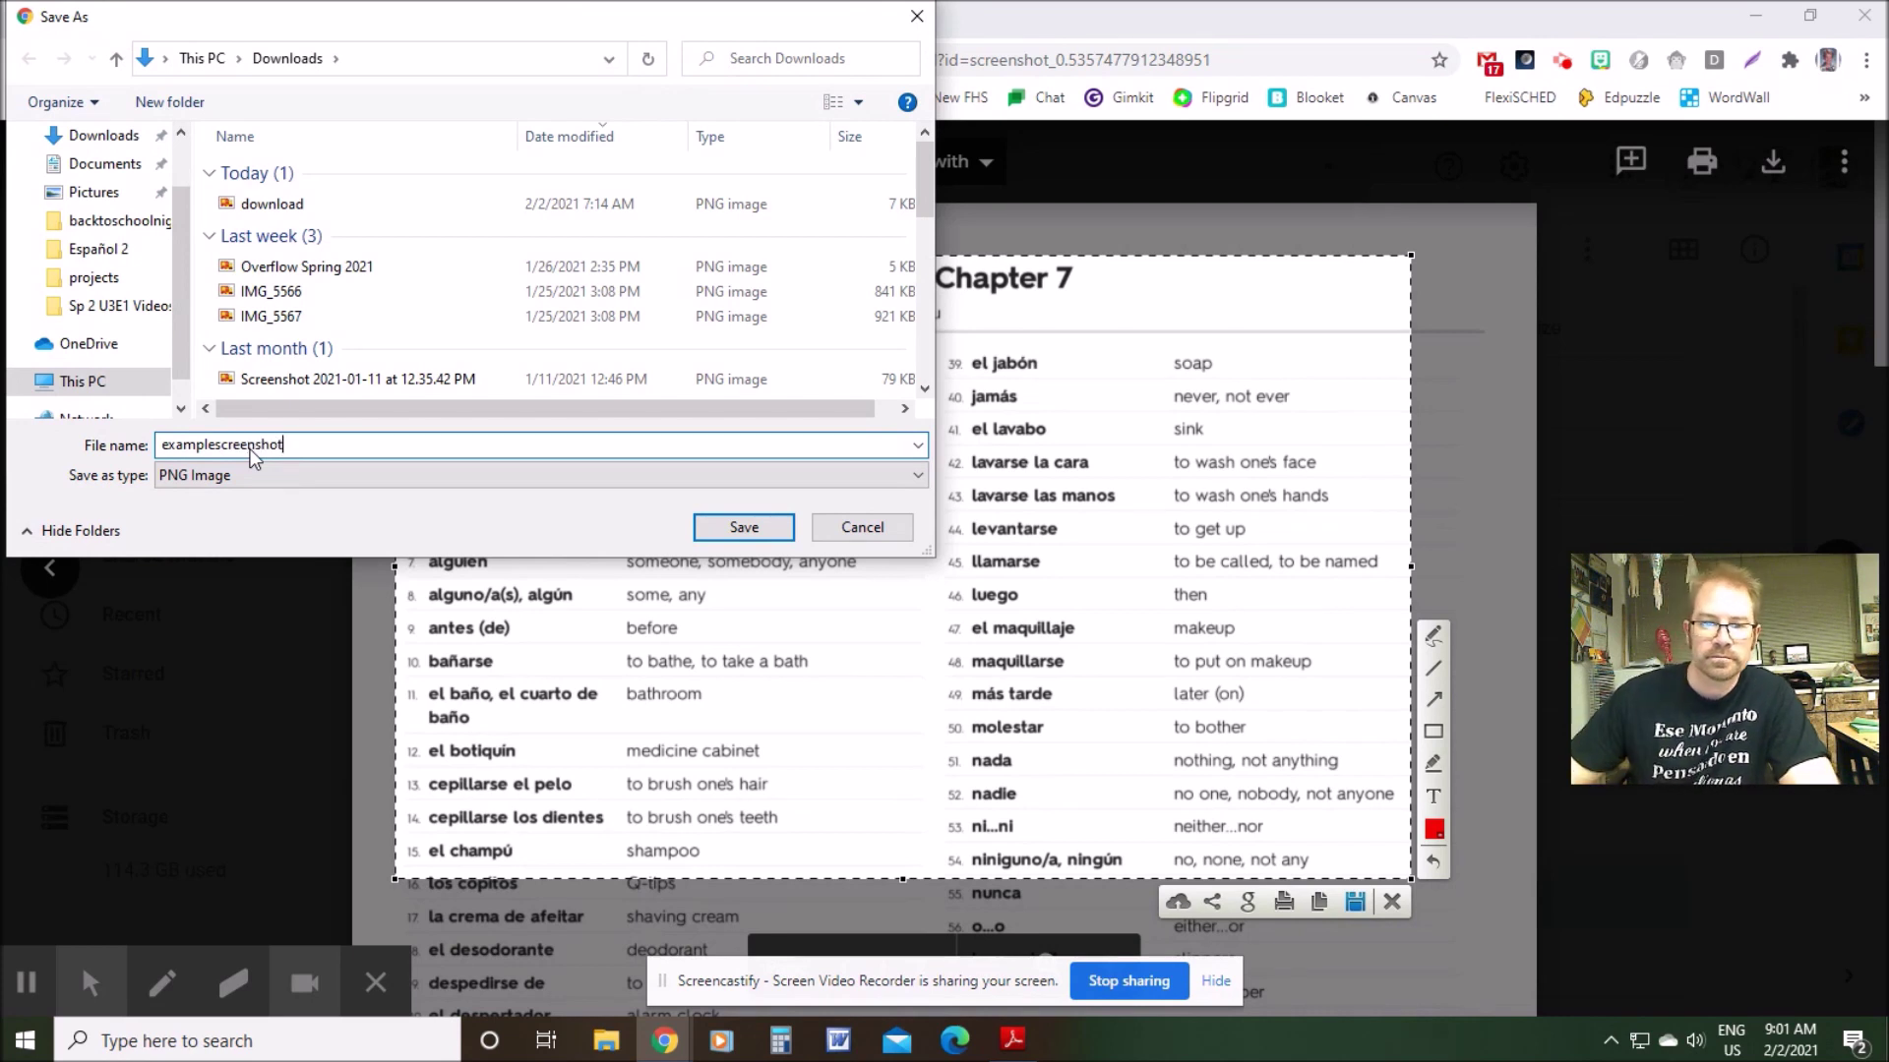
{"action": "left_click", "coordinate": [236, 477]}
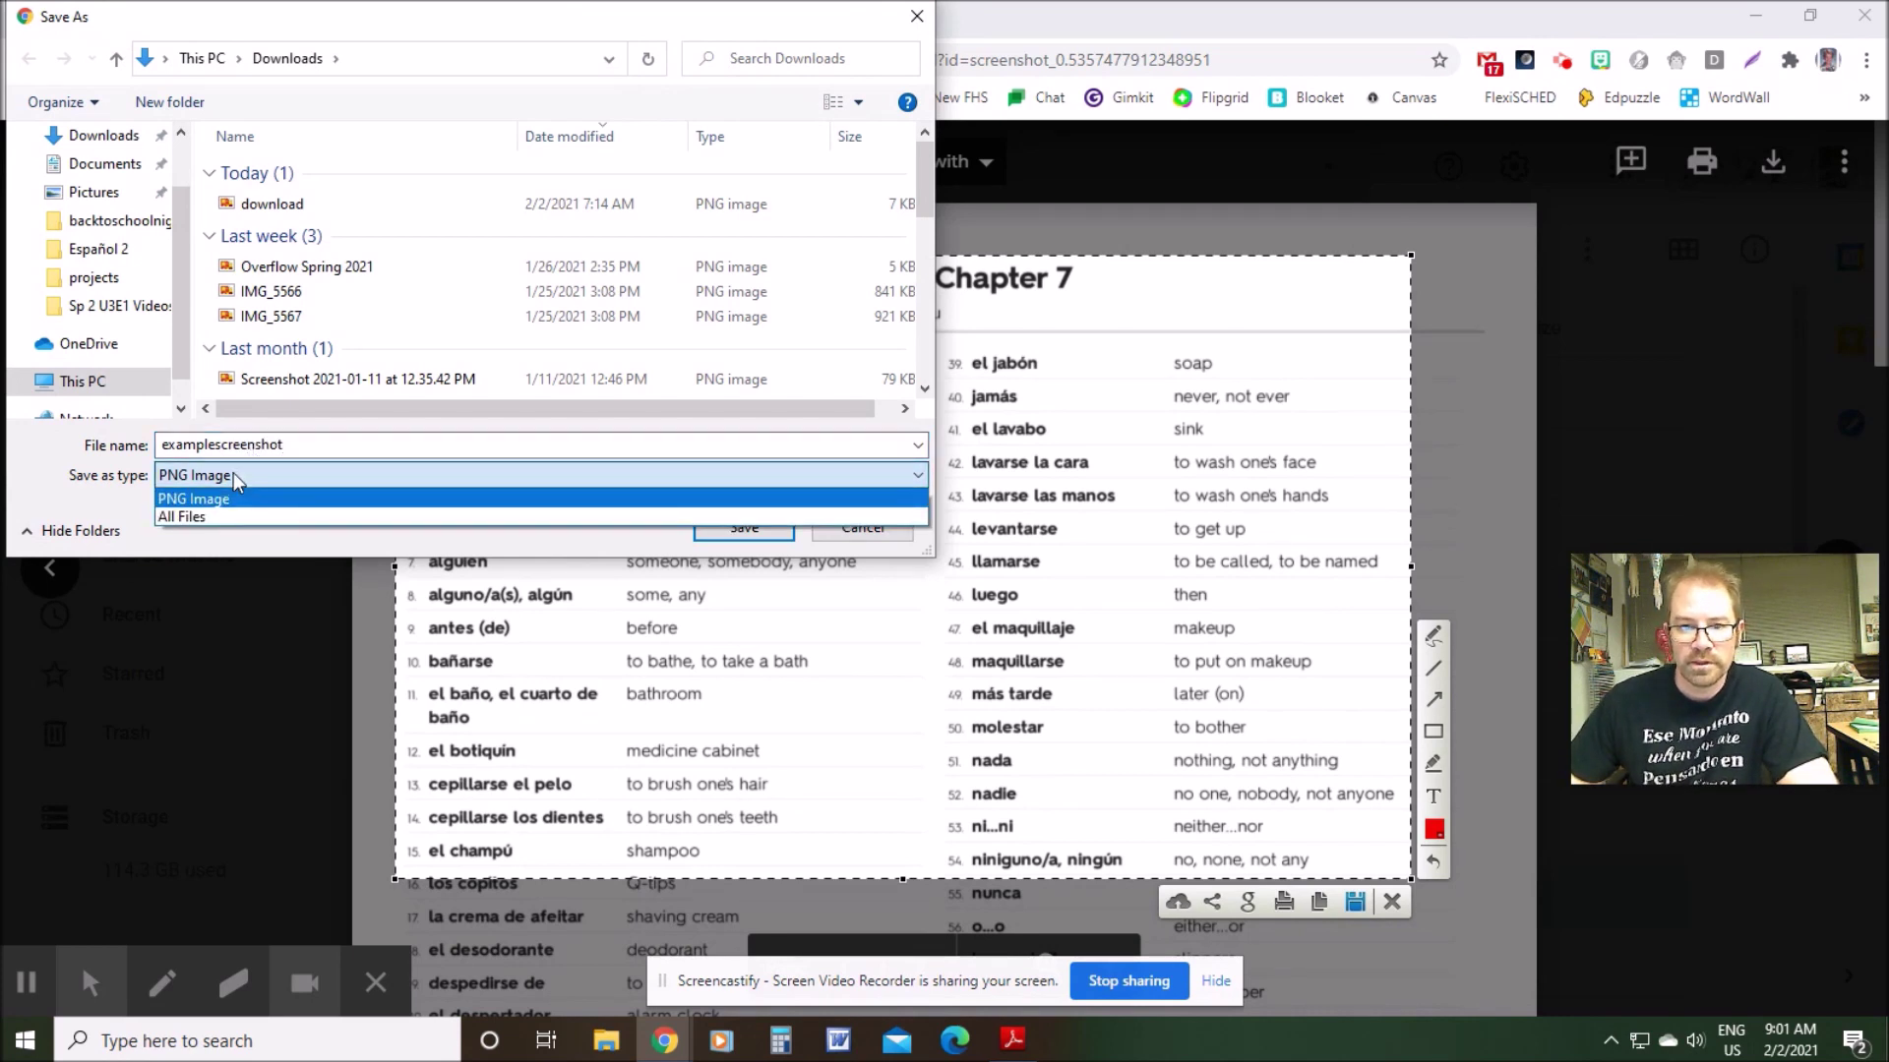
{"action": "left_click", "coordinate": [197, 499]}
{"action": "scroll", "coordinate": [105, 194], "scroll_direction": "up", "scroll_amount": 2}
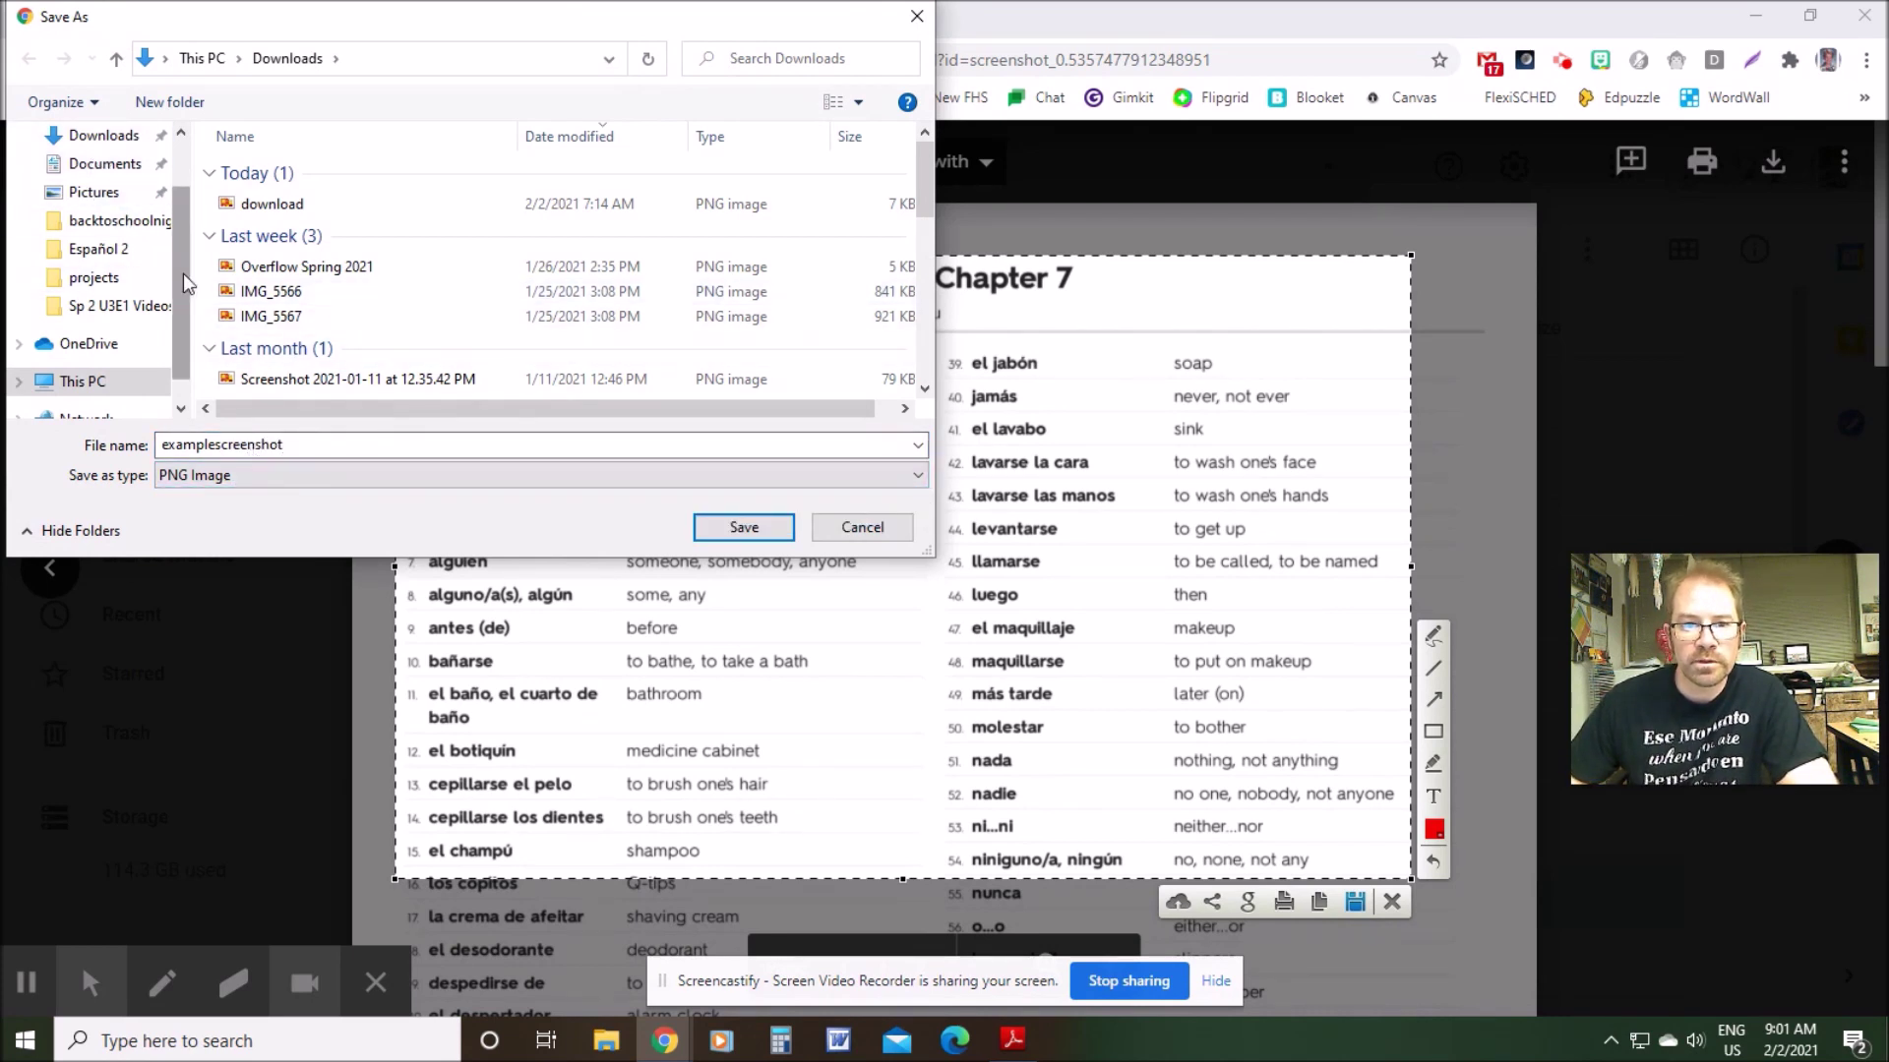
{"action": "left_click", "coordinate": [93, 184]}
{"action": "left_click", "coordinate": [730, 521]}
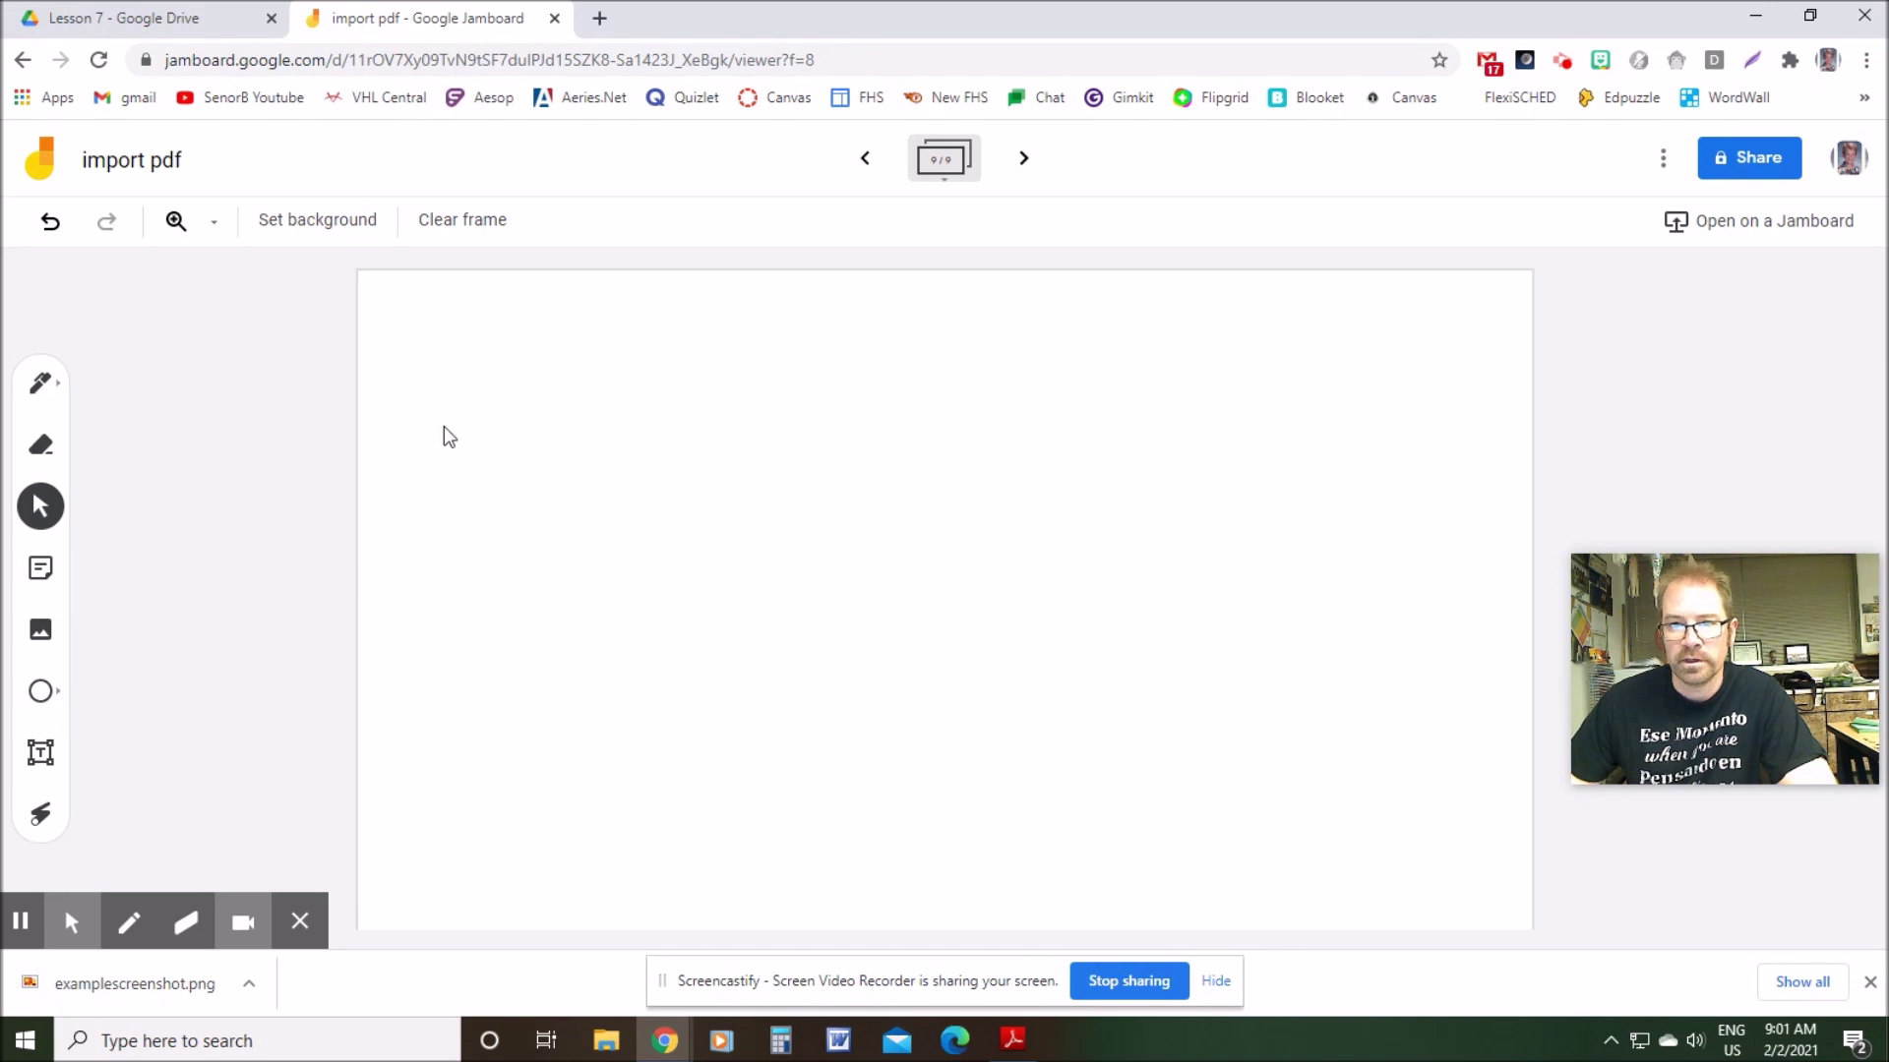
- Upload examplescreenshot from the Desktop as the blank frame's background image
{"action": "left_click", "coordinate": [308, 219]}
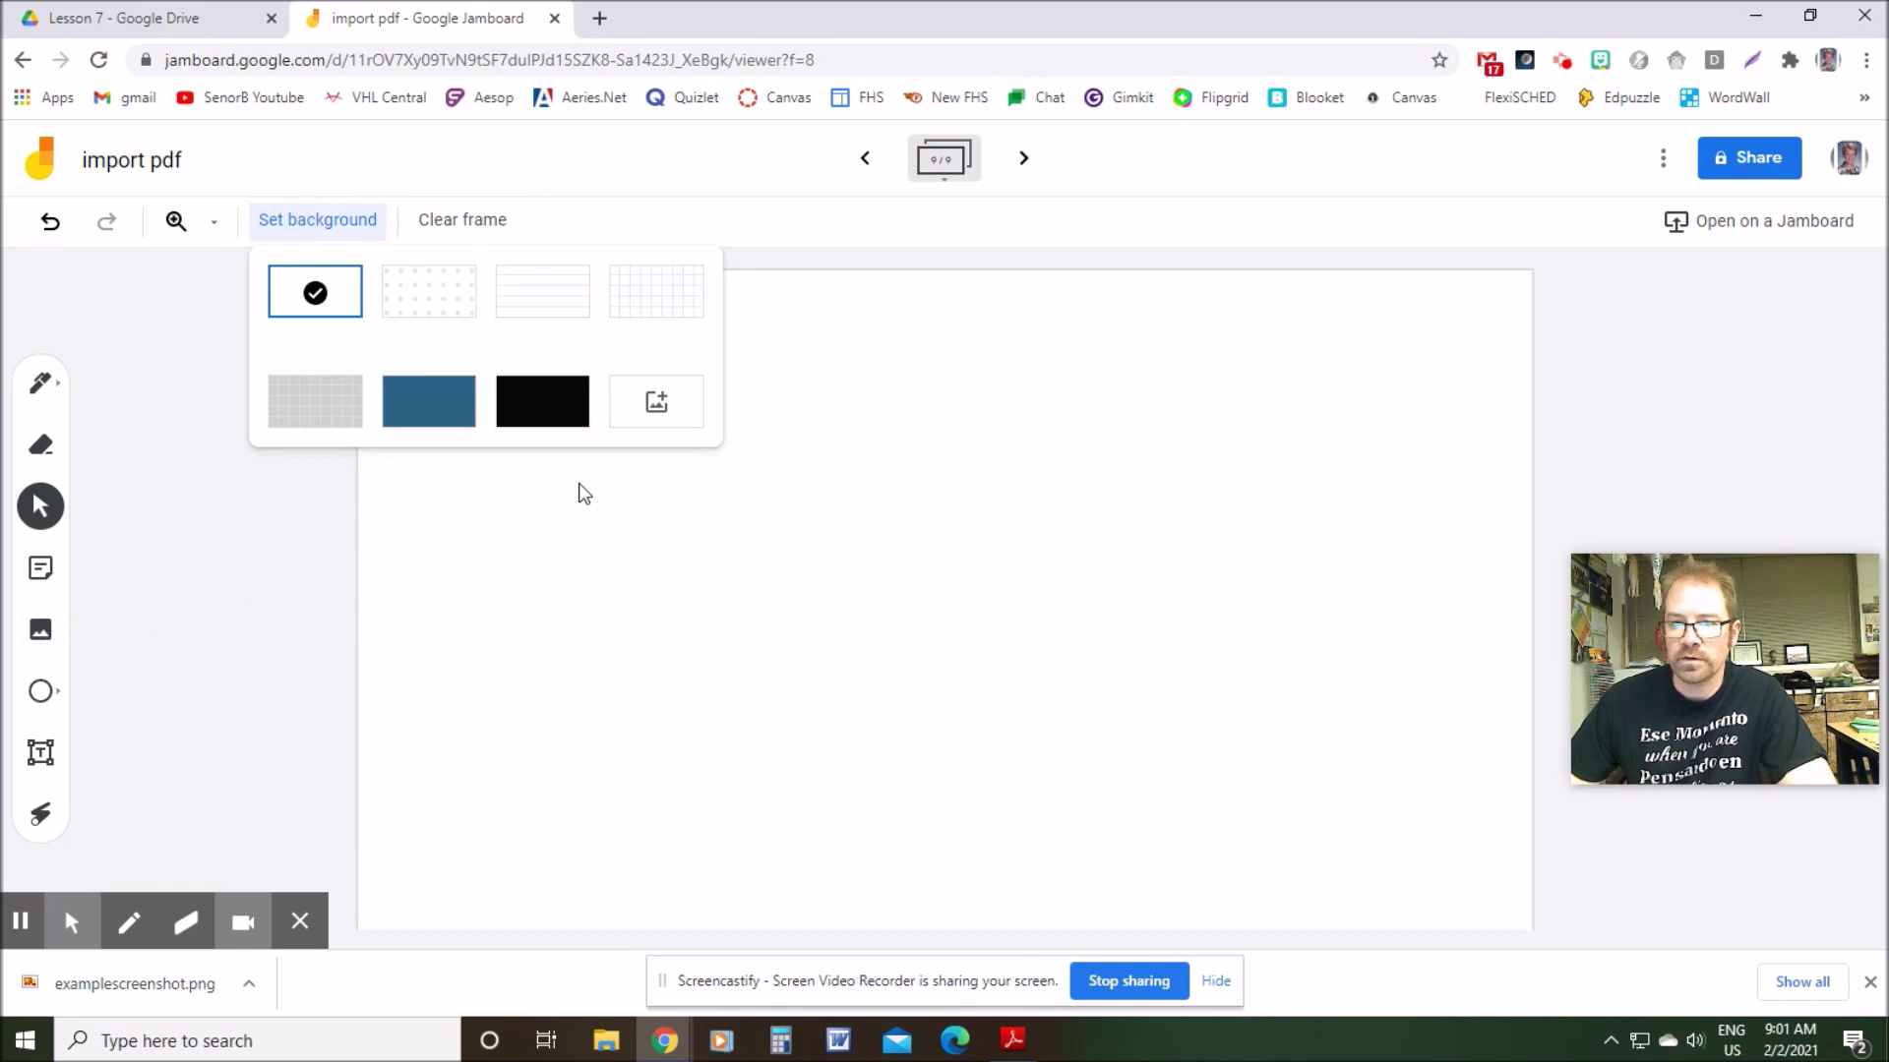
{"action": "left_click", "coordinate": [652, 418]}
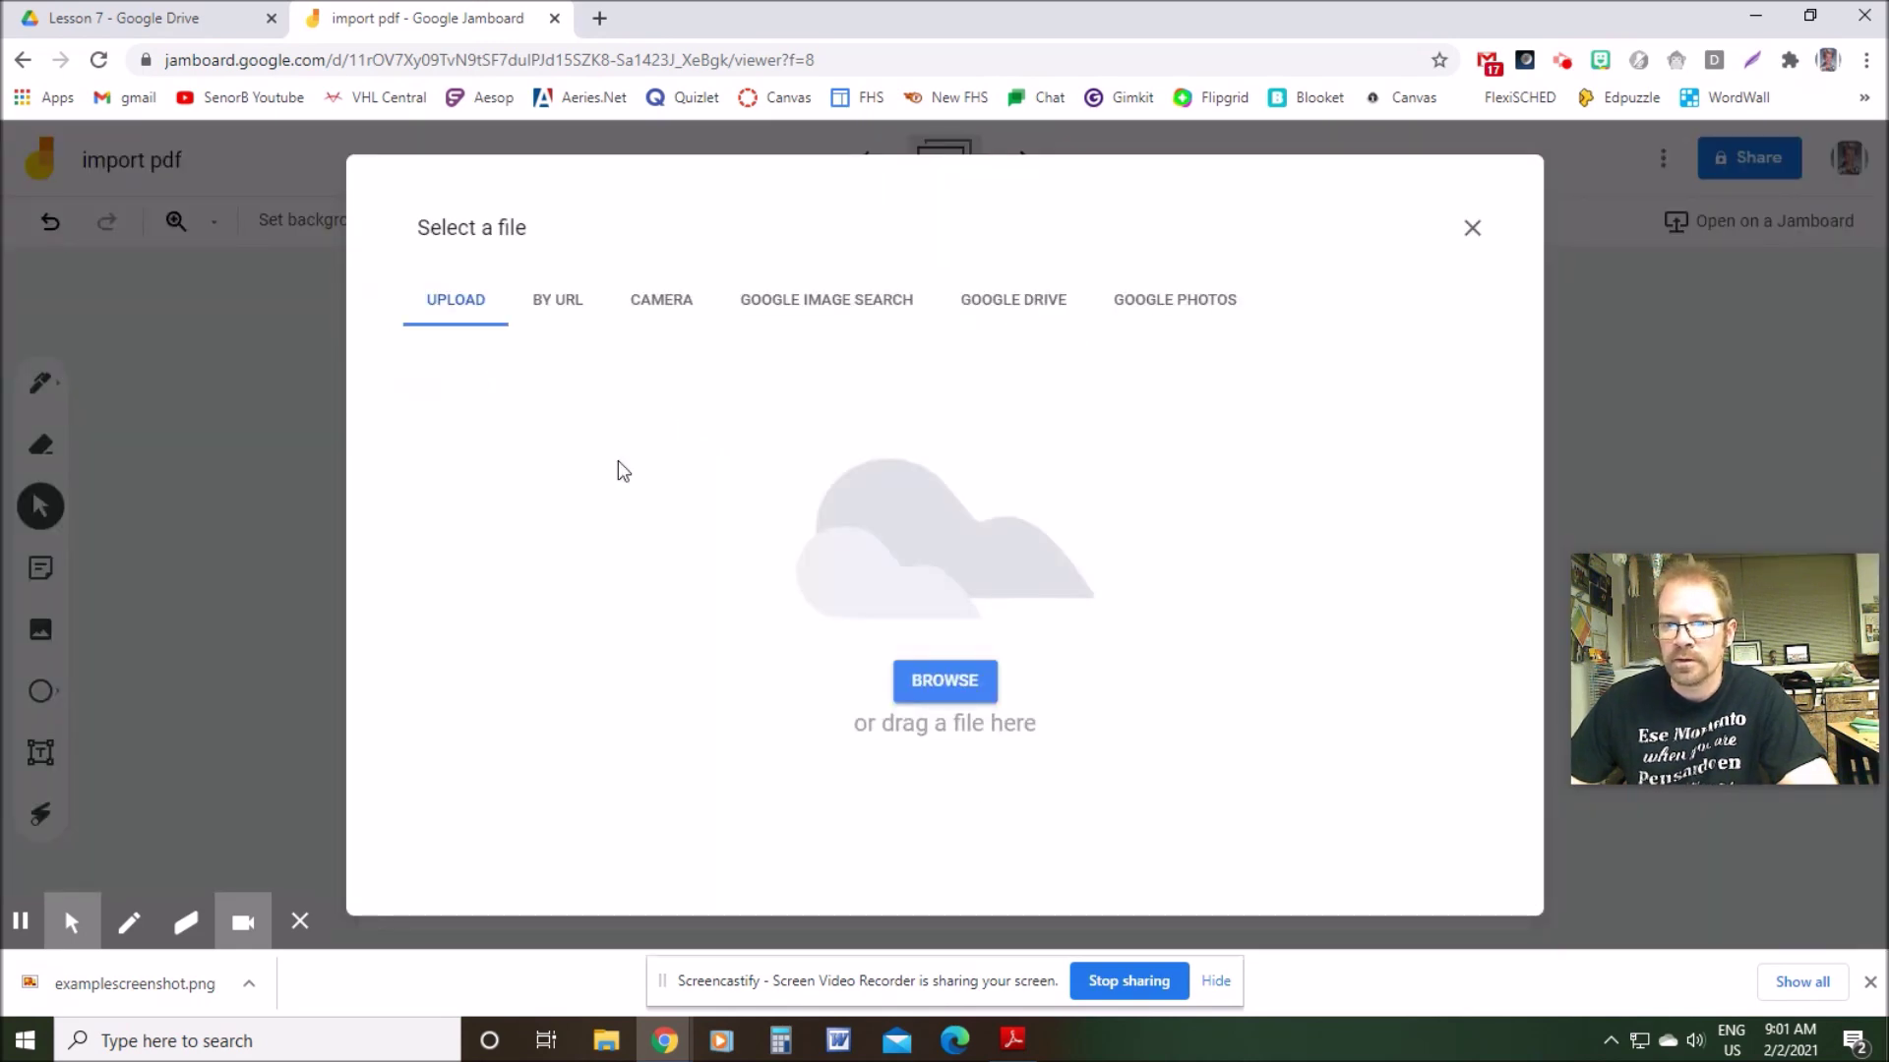
{"action": "left_click", "coordinate": [947, 681]}
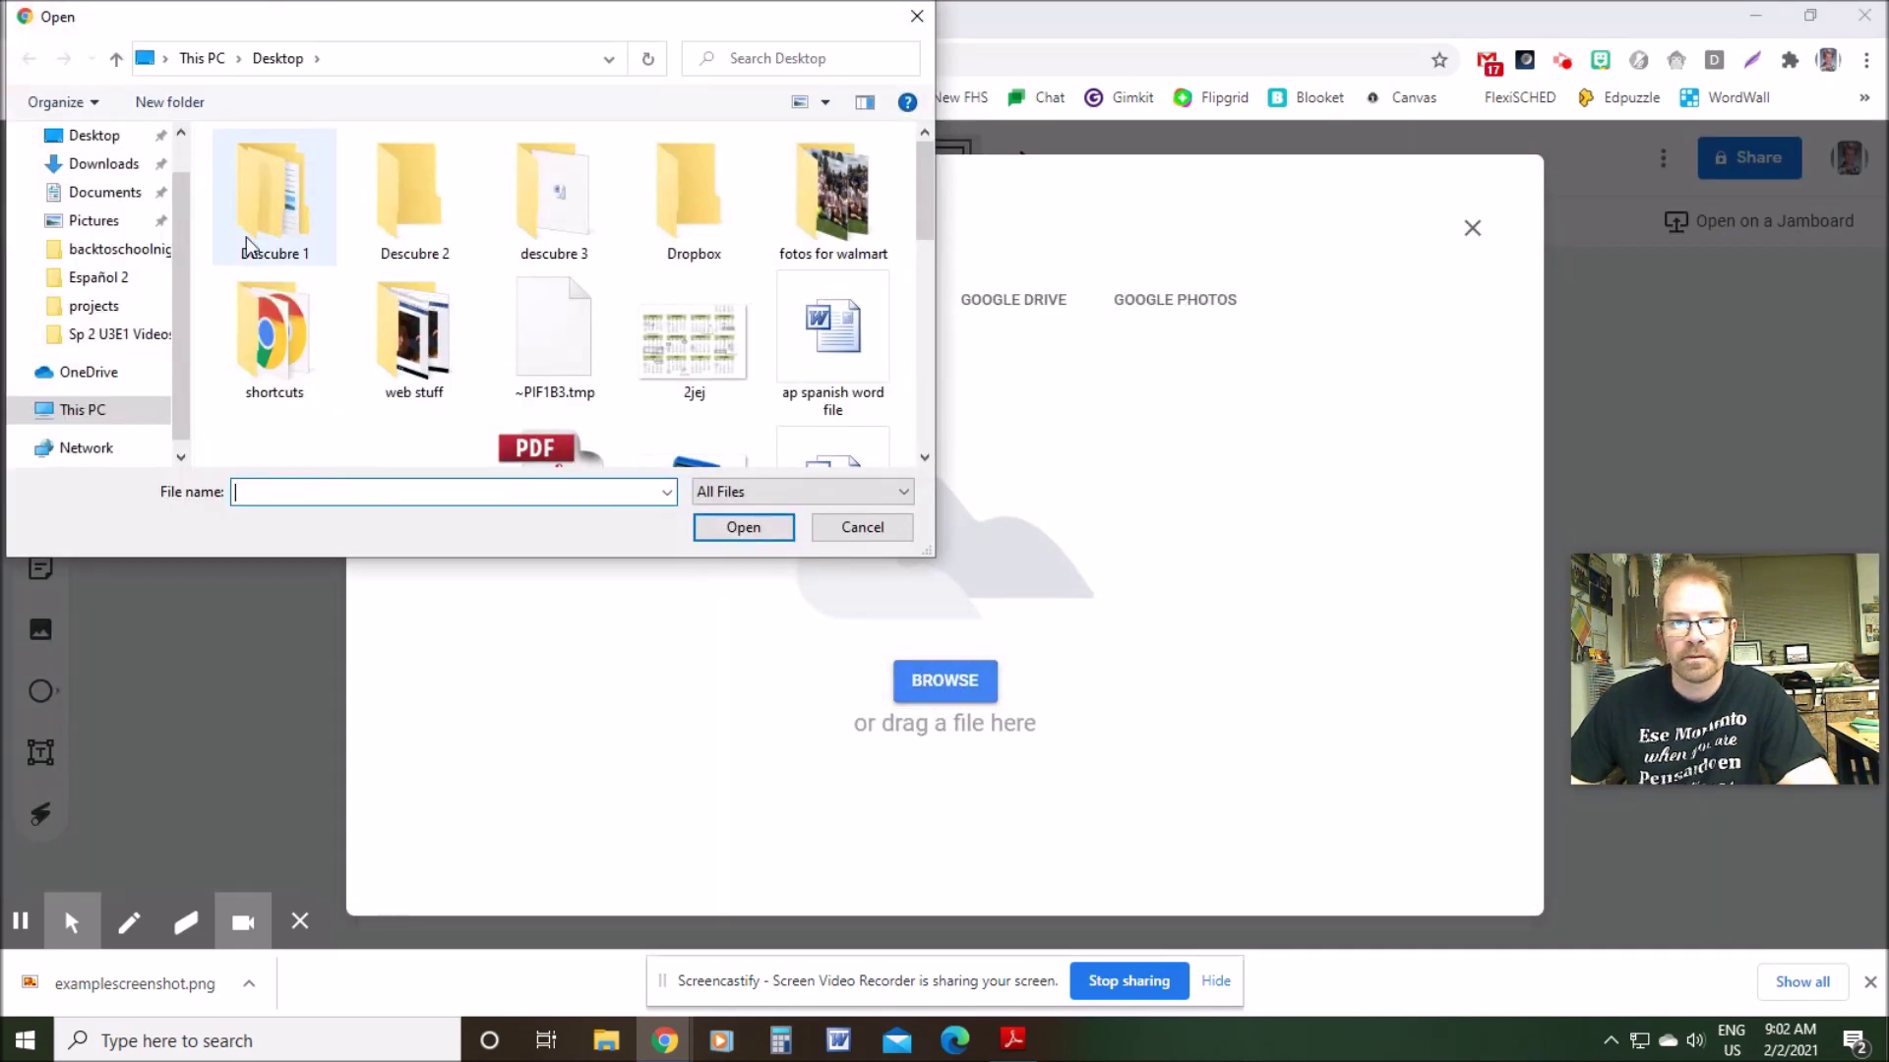
{"action": "left_click", "coordinate": [88, 136]}
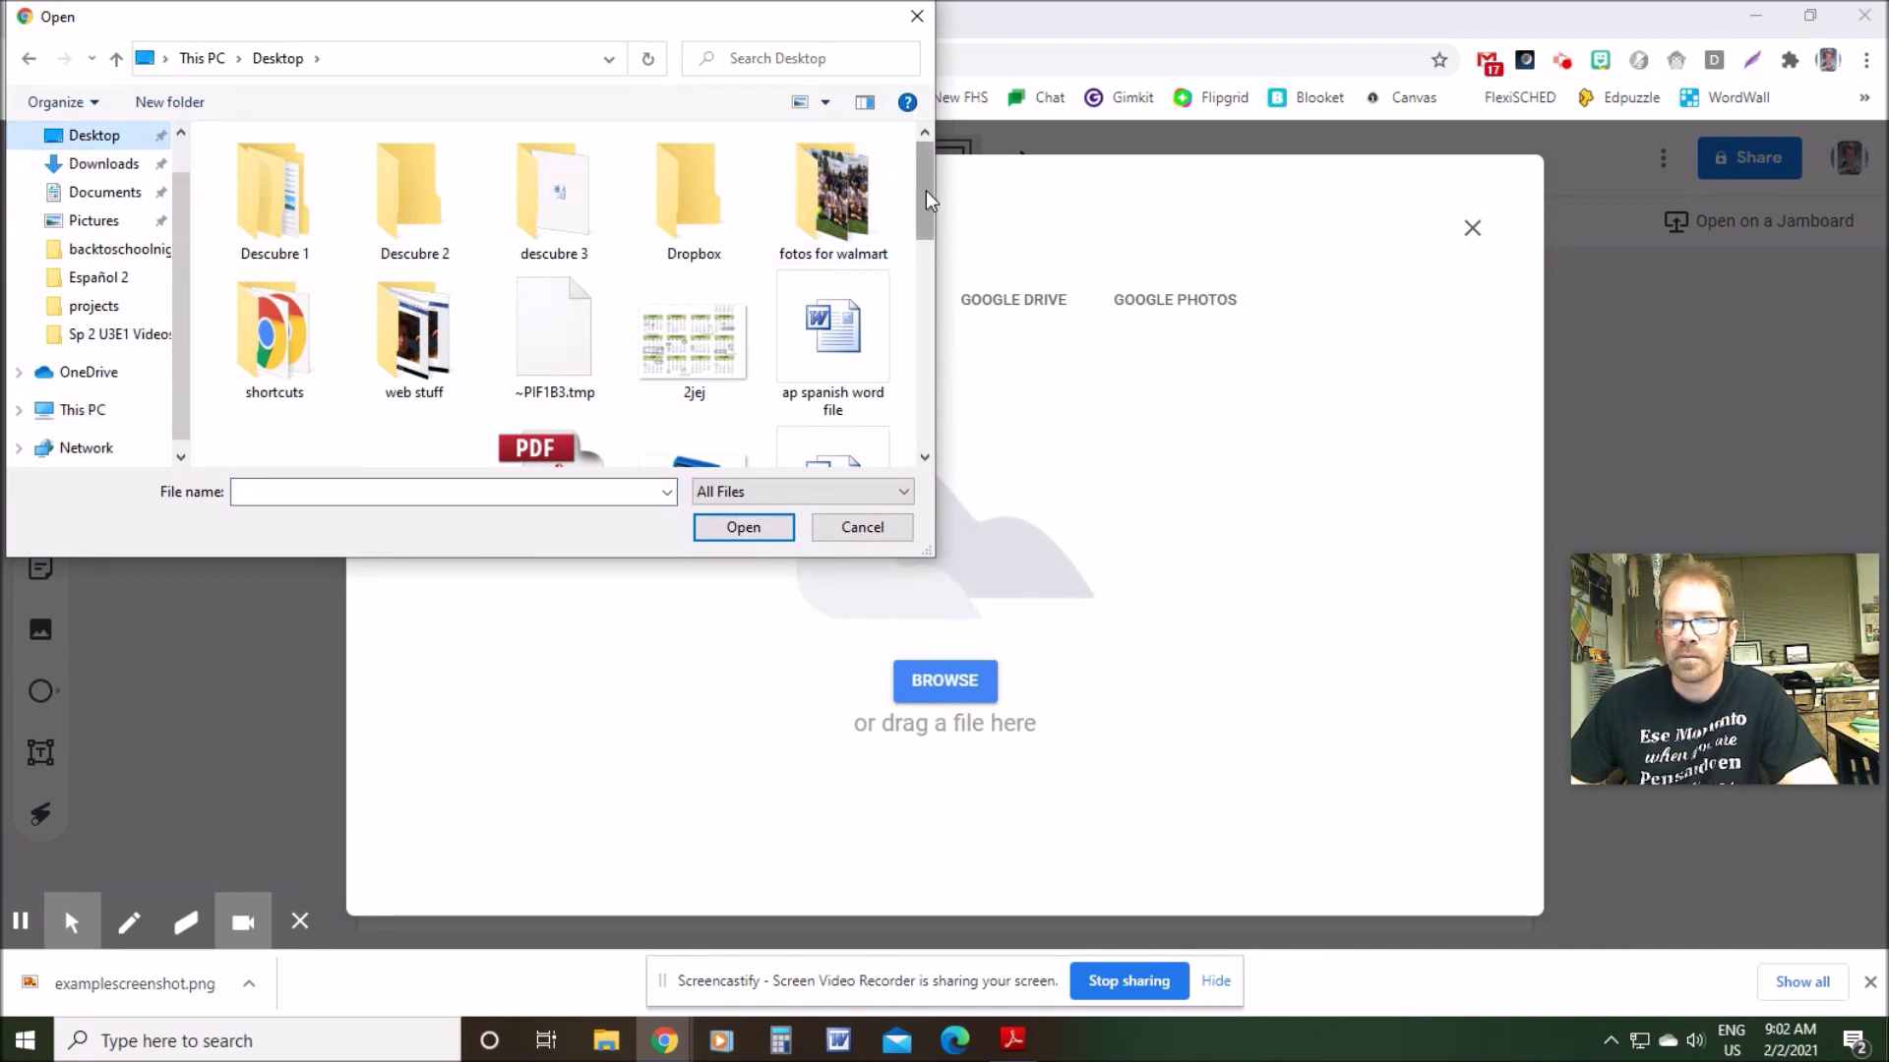
{"action": "scroll", "coordinate": [695, 196], "scroll_direction": "down", "scroll_amount": 3}
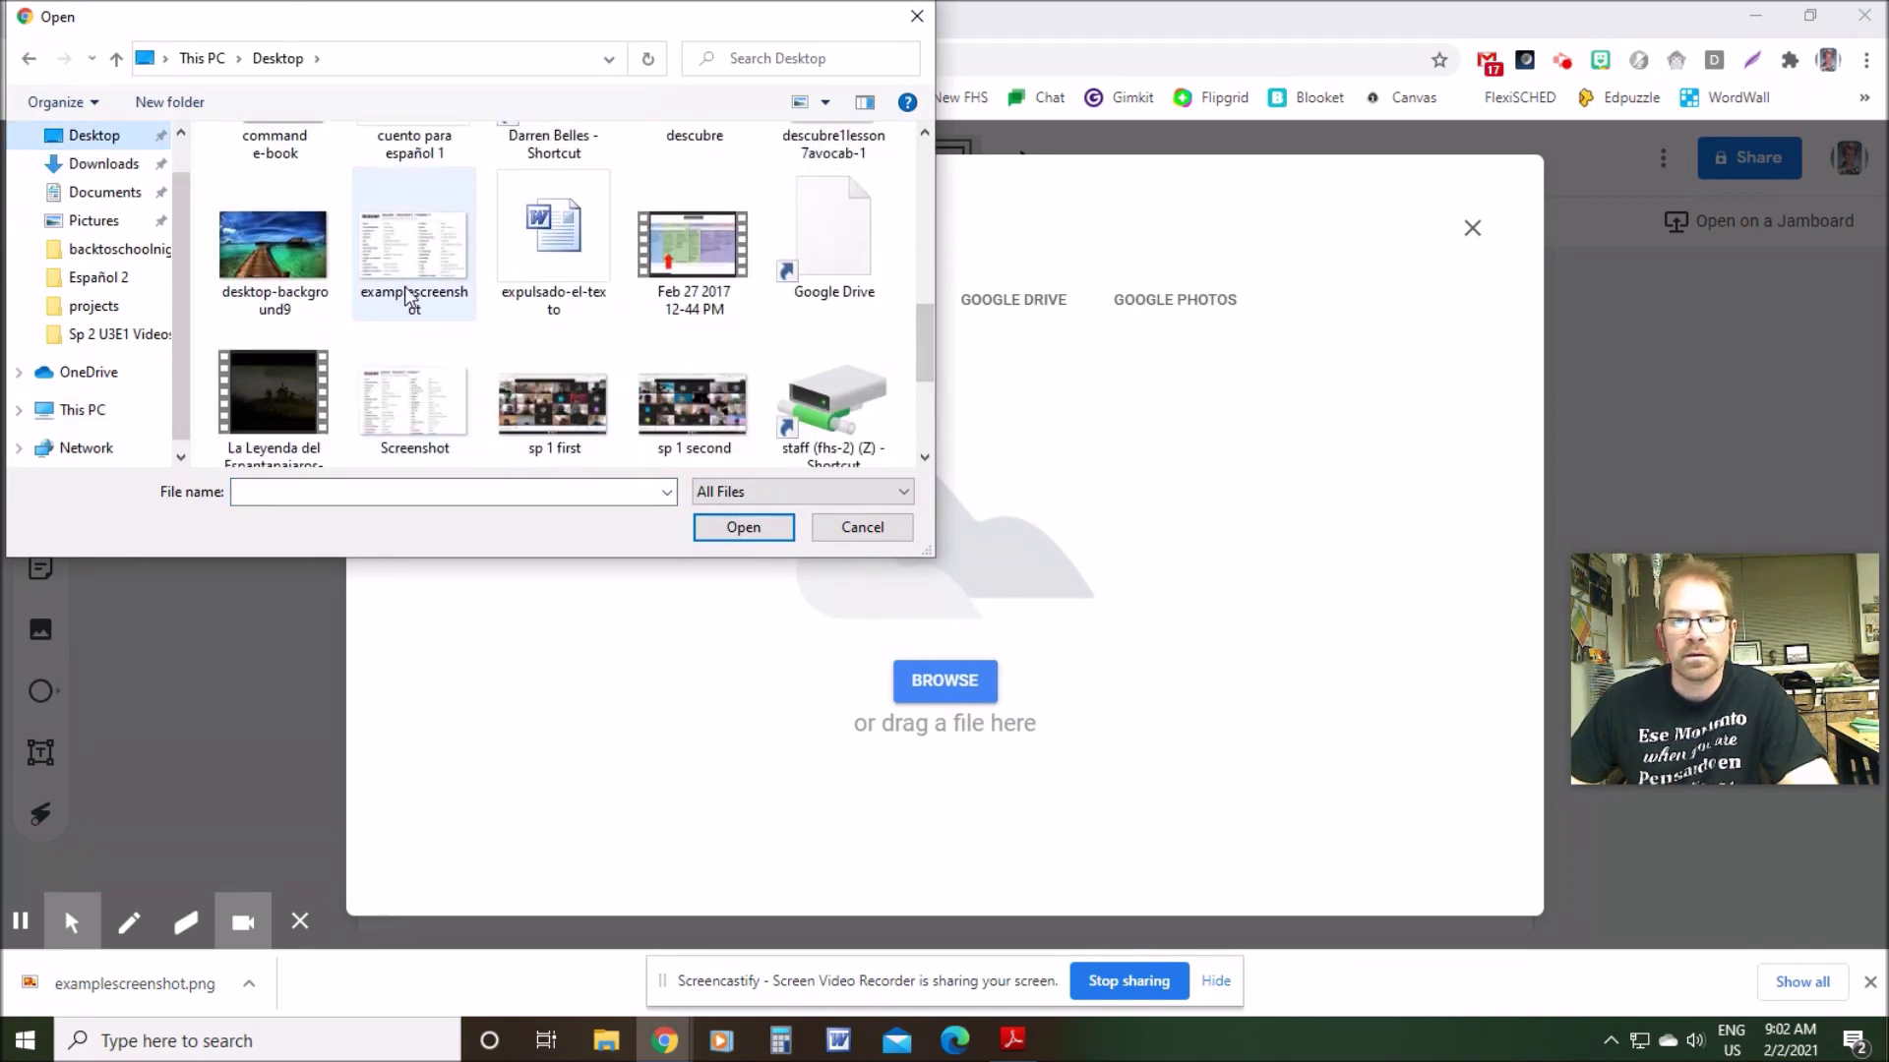
{"action": "left_click", "coordinate": [441, 258]}
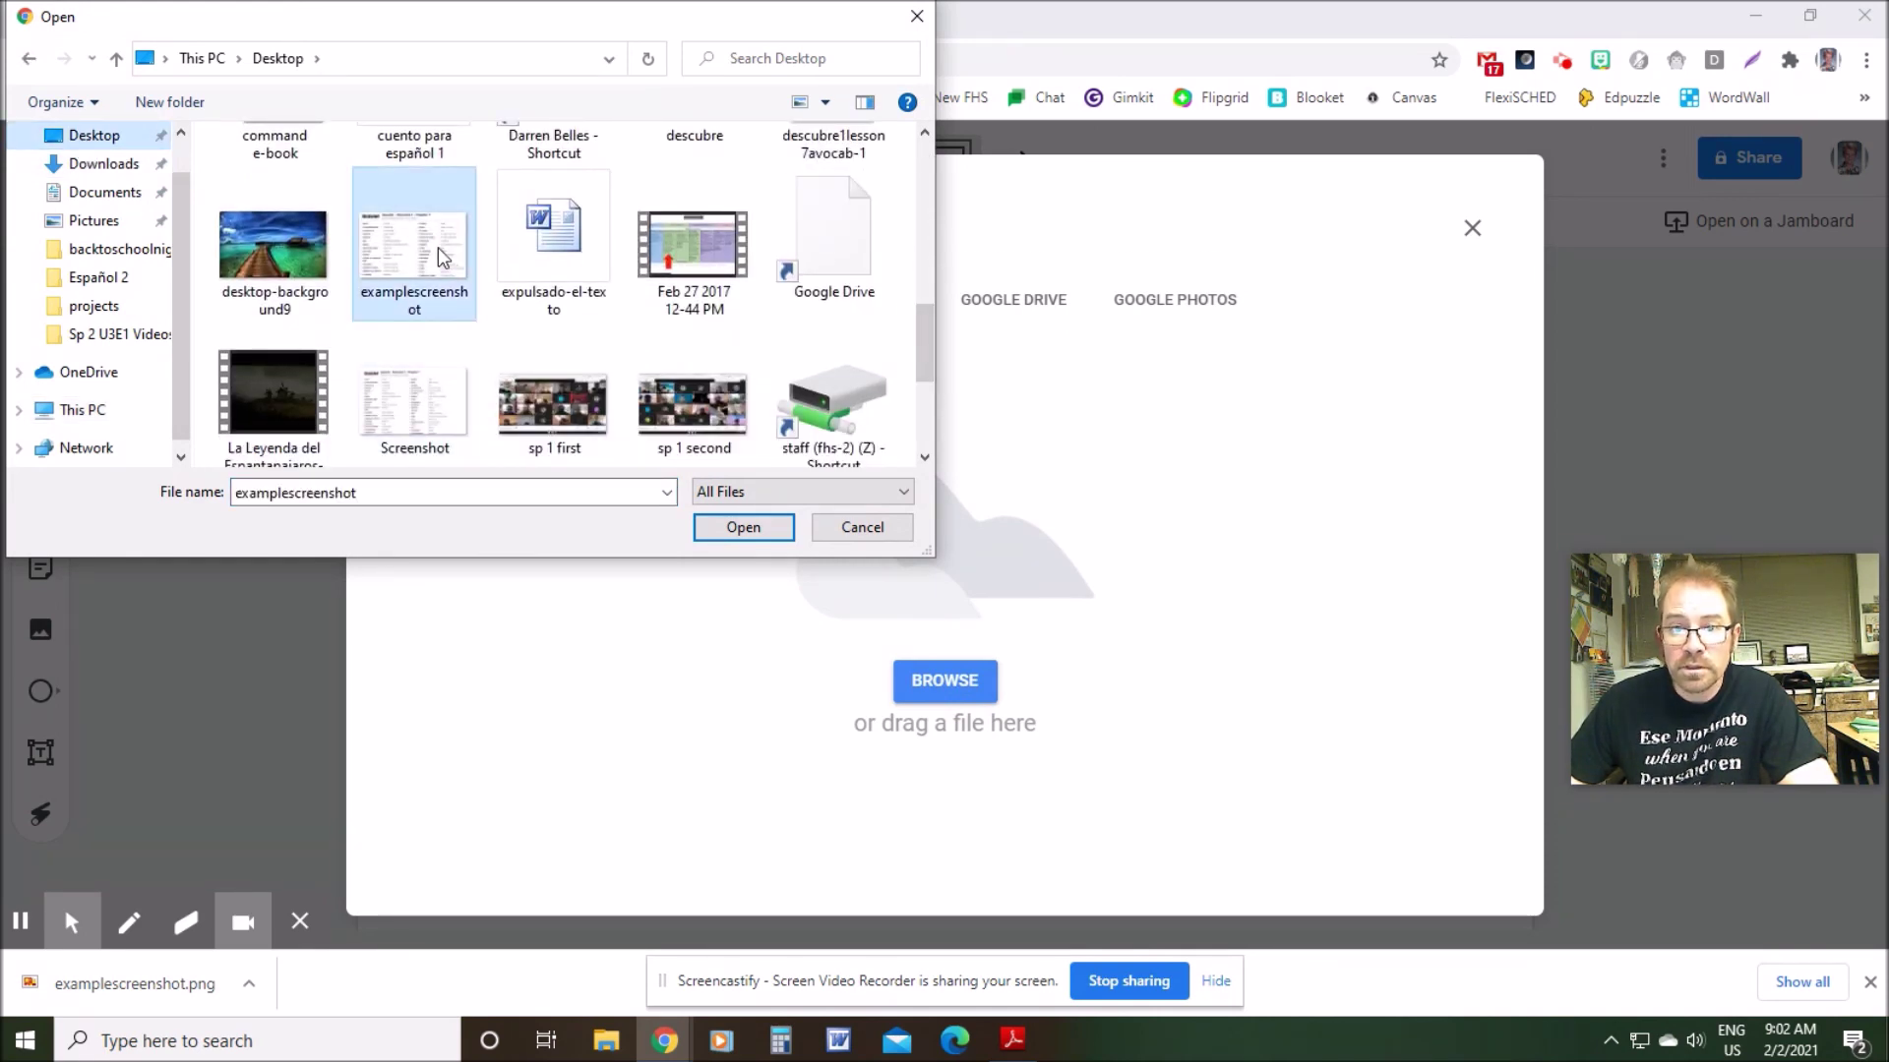
{"action": "left_click", "coordinate": [743, 528]}
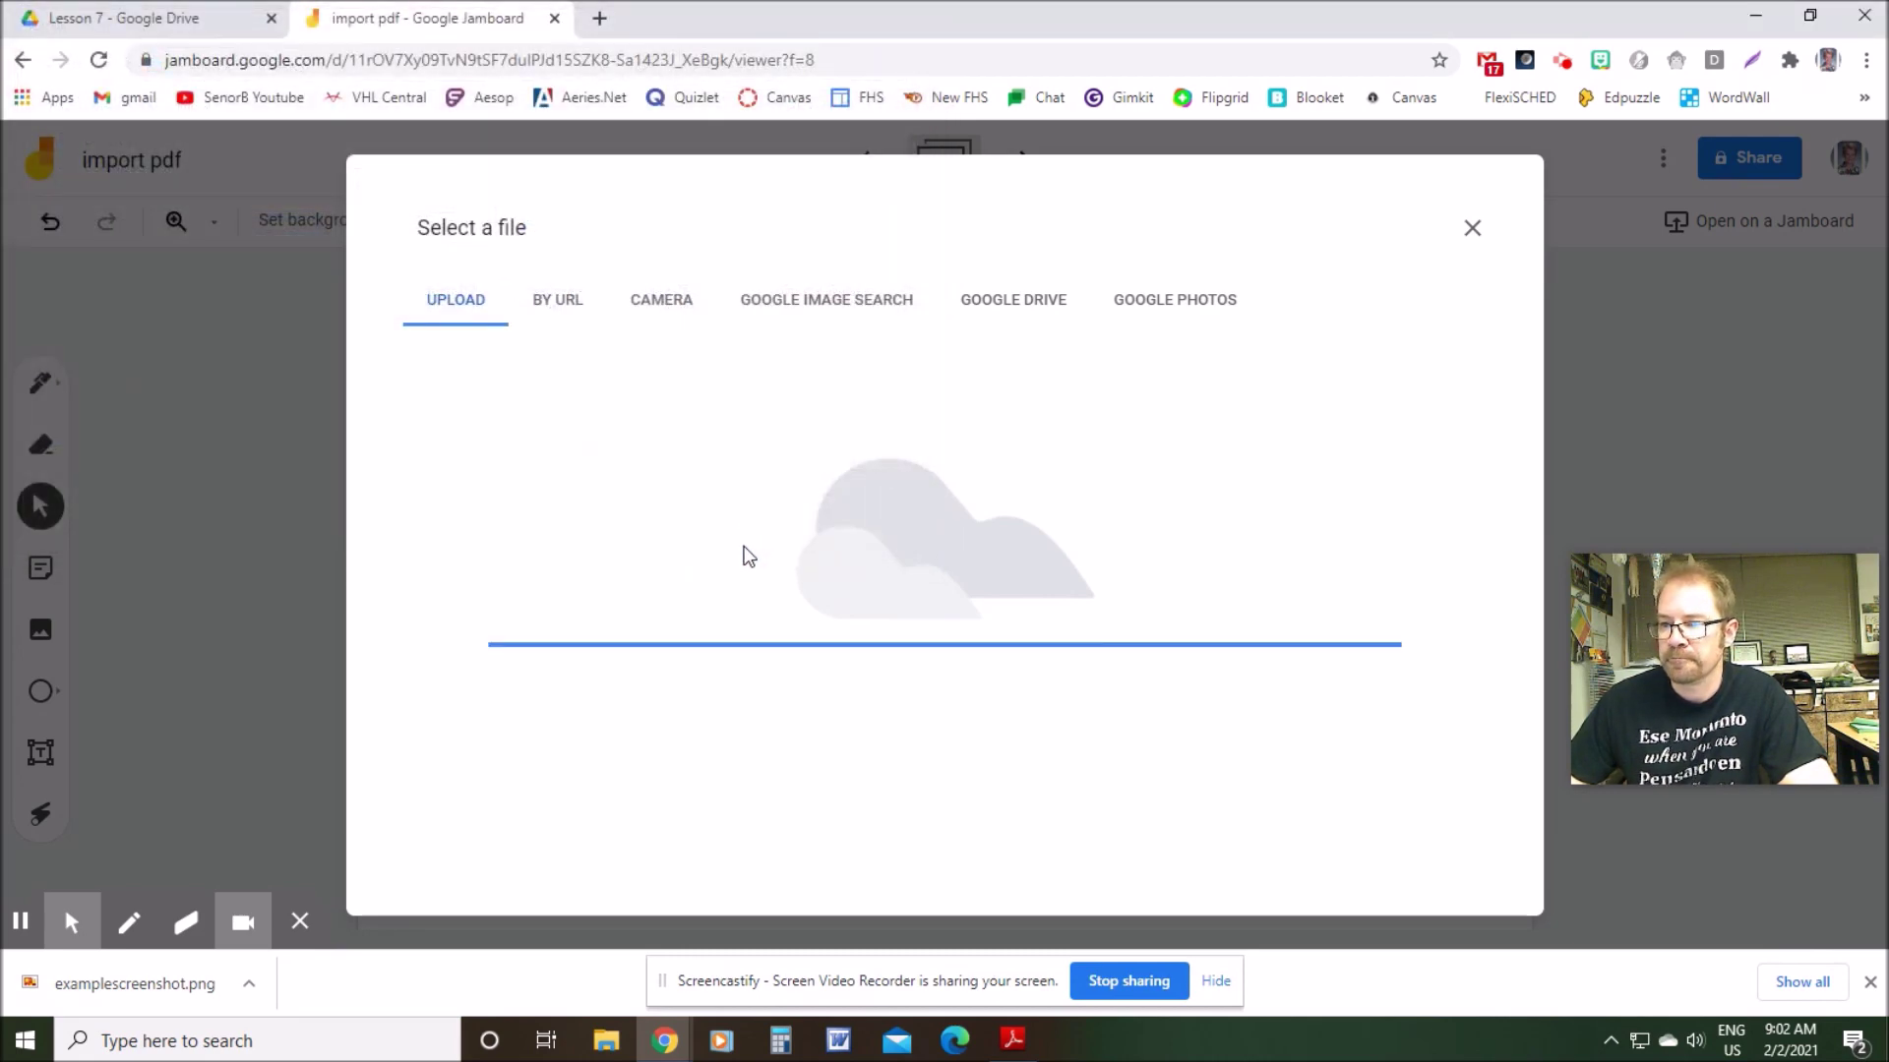